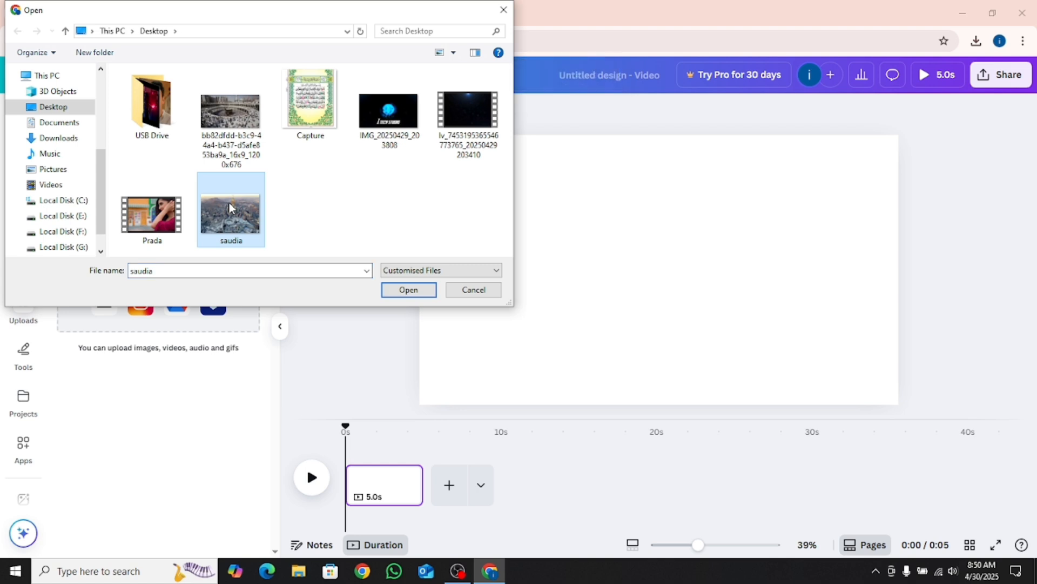
Upload the saudia image as the full-page background and add a white heading "SAUDI ARABIA" in League Spartan
{"action": "key", "text": "Return"}
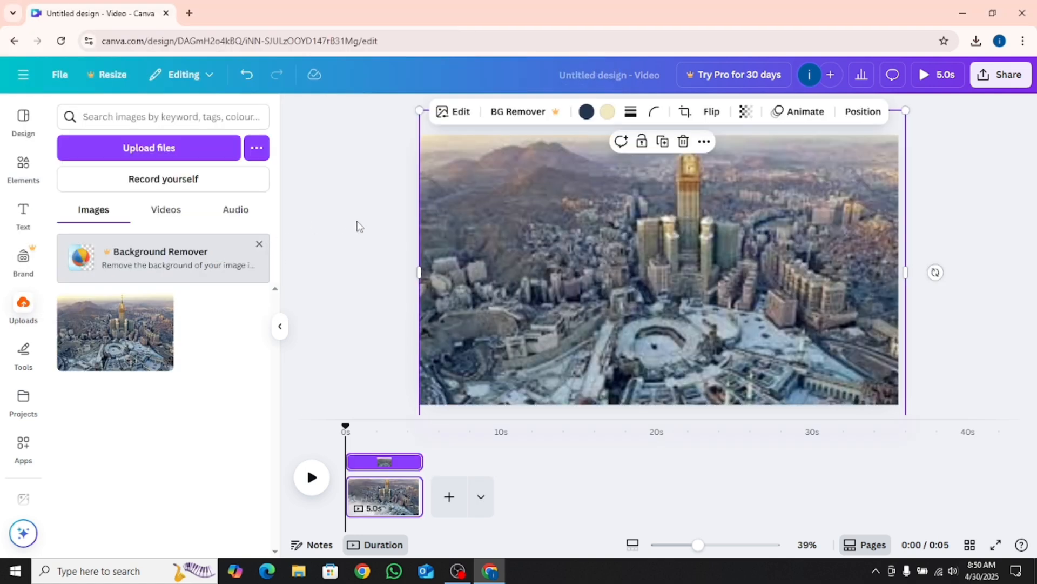
{"action": "left_click", "coordinate": [357, 226]}
{"action": "left_click", "coordinate": [24, 222]}
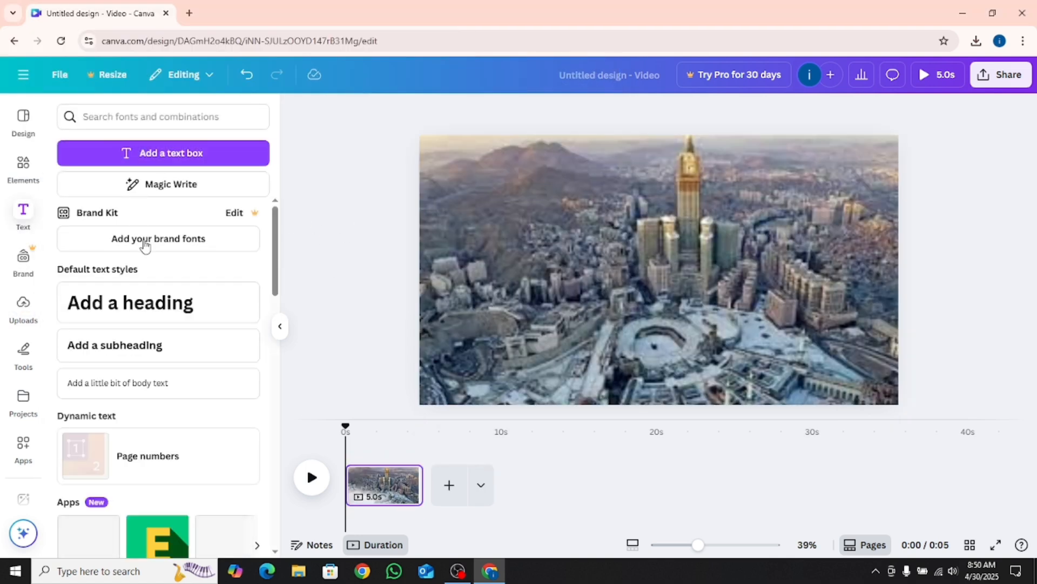
{"action": "left_click", "coordinate": [163, 317]}
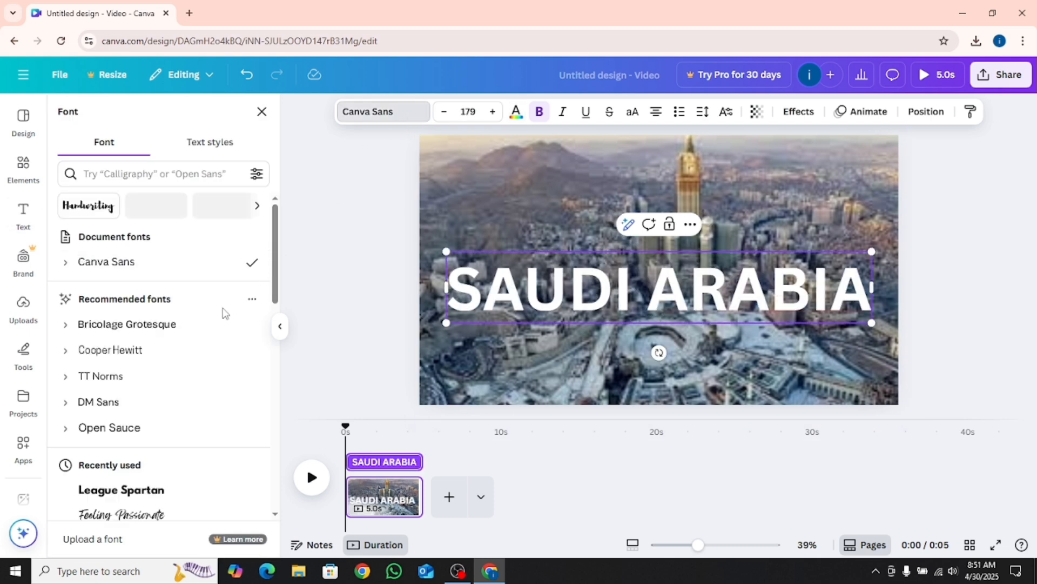
{"action": "left_click", "coordinate": [151, 492]}
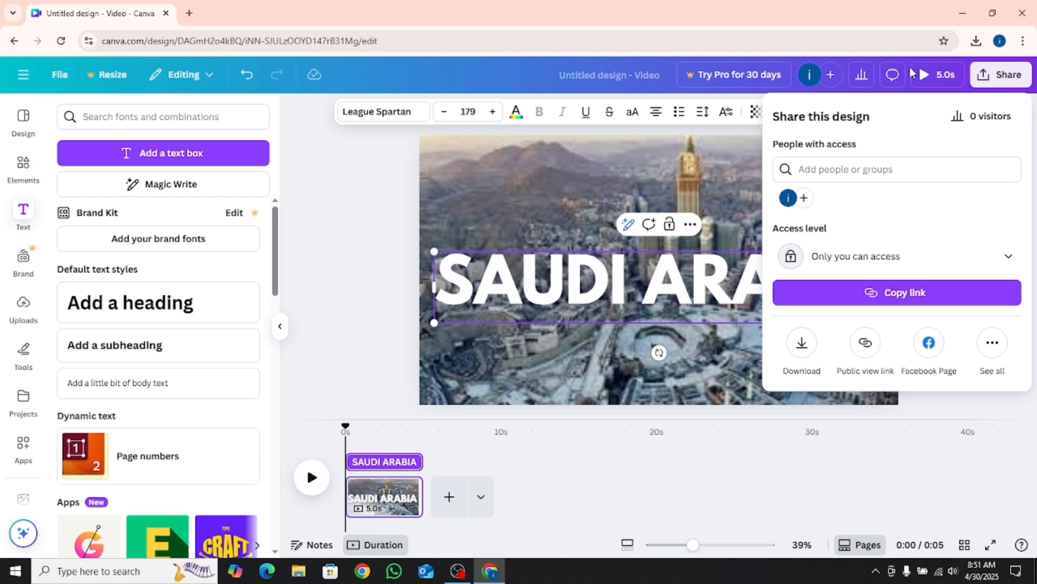
Download the finished title design as a PNG image
{"action": "left_click", "coordinate": [803, 343]}
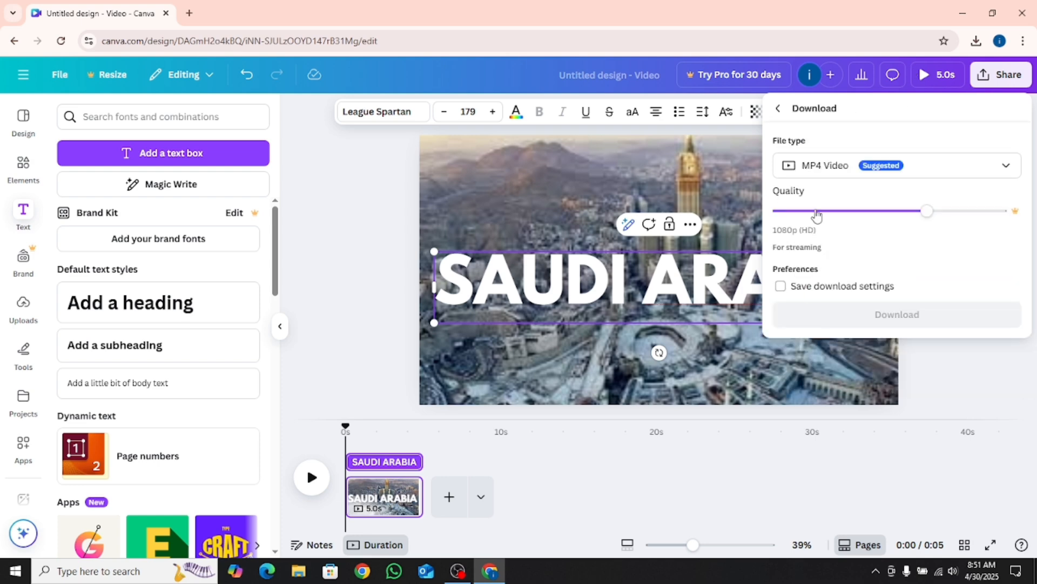
{"action": "left_click", "coordinate": [821, 167]}
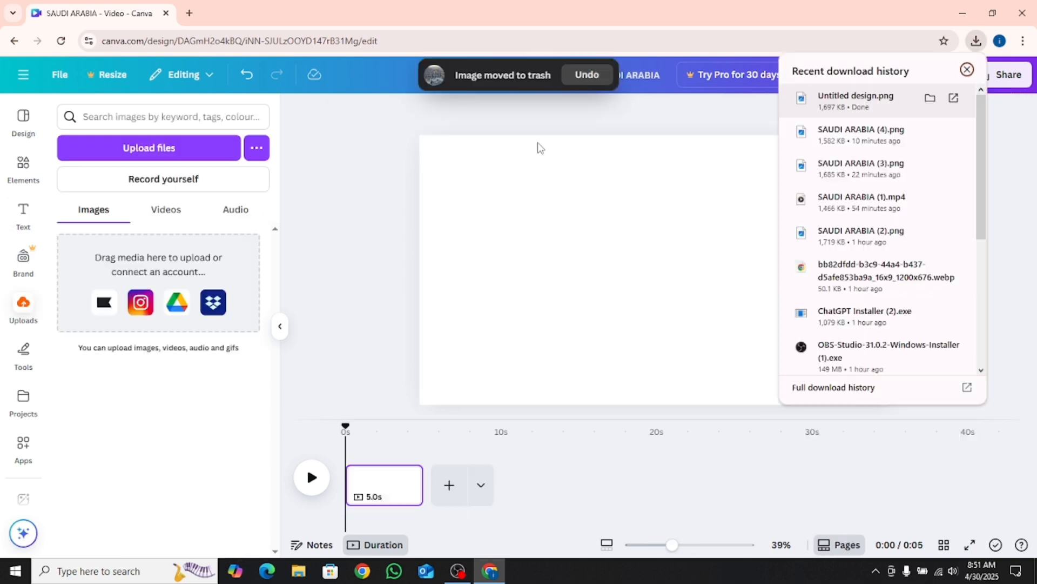
Upload the downloaded Untitled design.png, place it on the blank page and enlarge it to fill the whole page
{"action": "left_click_drag", "start_coordinate": [856, 100], "coordinate": [227, 338]}
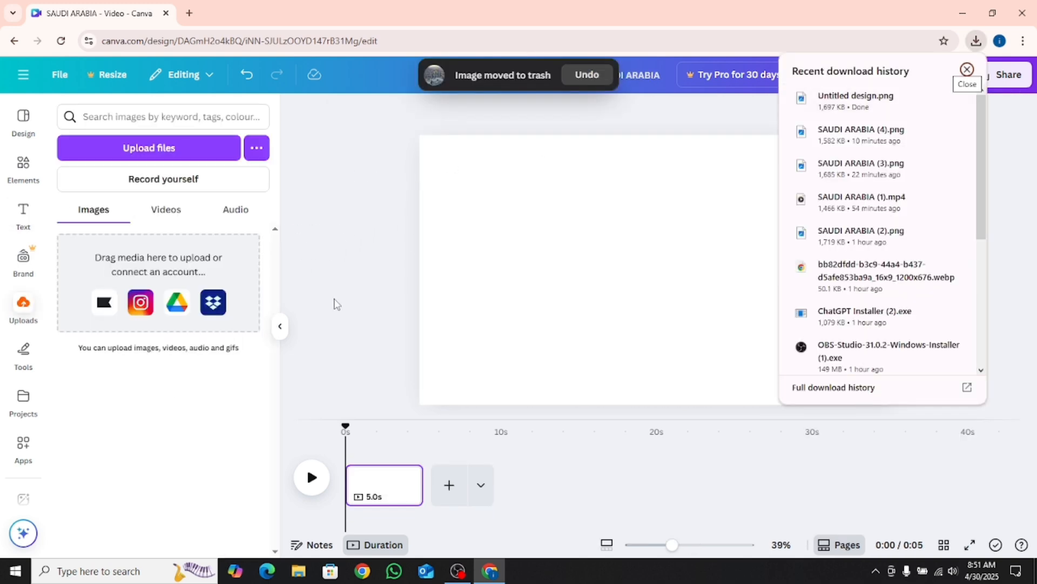
{"action": "left_click", "coordinate": [136, 346]}
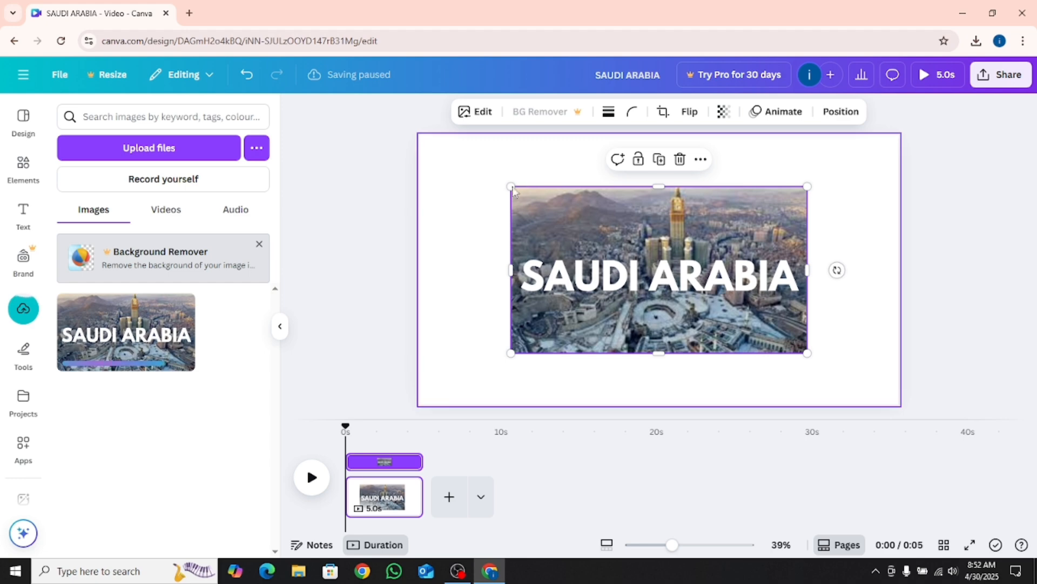
{"action": "left_click_drag", "start_coordinate": [480, 183], "coordinate": [403, 165]}
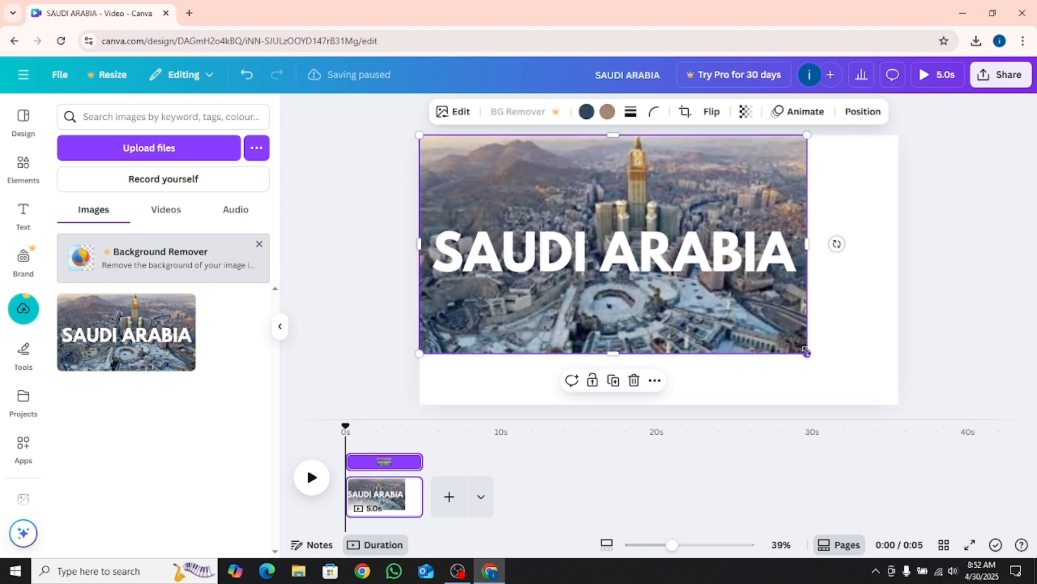
{"action": "left_click_drag", "start_coordinate": [822, 352], "coordinate": [903, 399]}
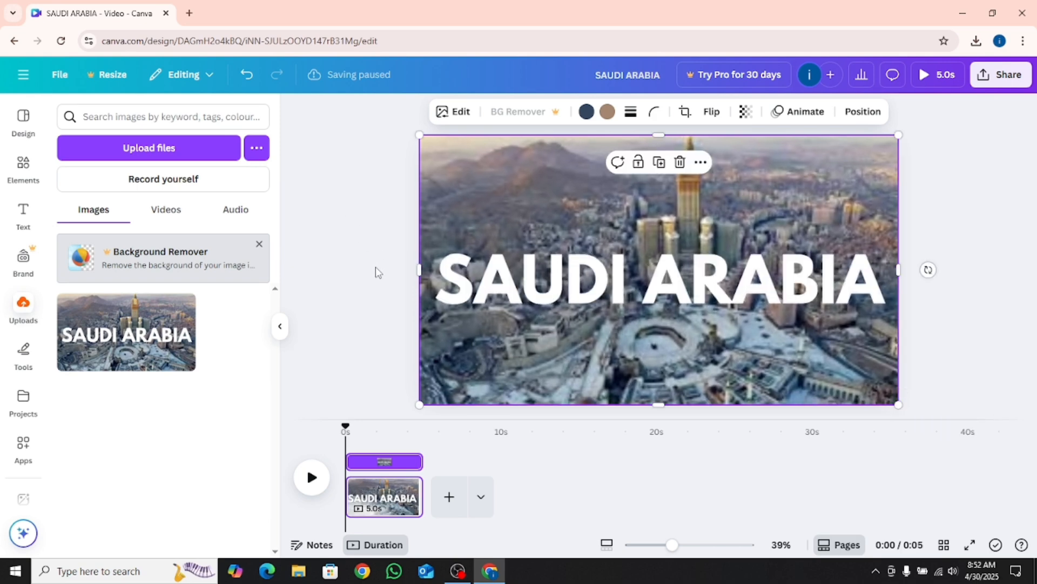
Add the black airplane graphic from the recently used elements, enlarge it and place it over the left half of the title
{"action": "left_click", "coordinate": [24, 164]}
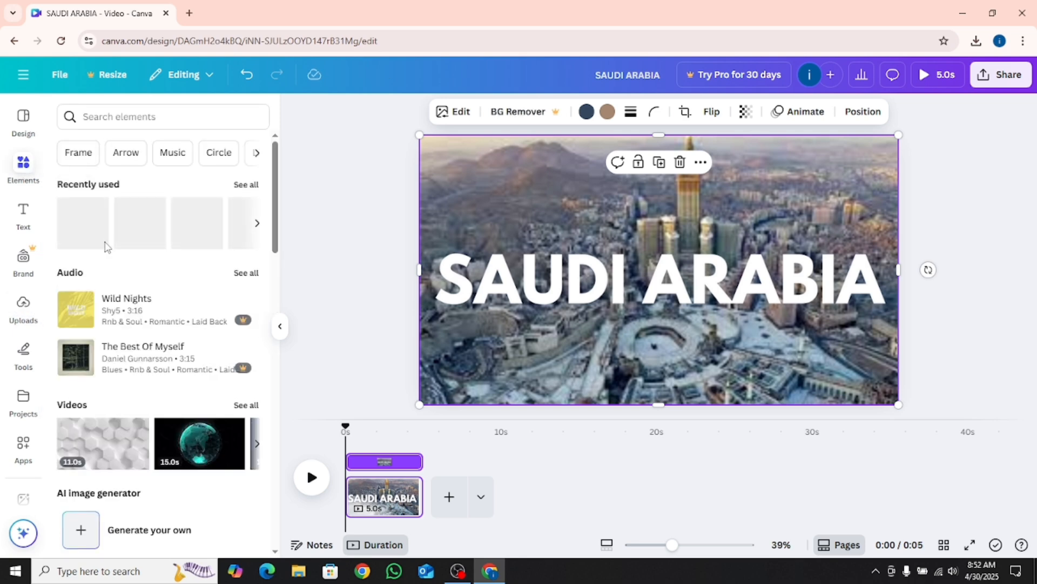
{"action": "left_click", "coordinate": [105, 231]}
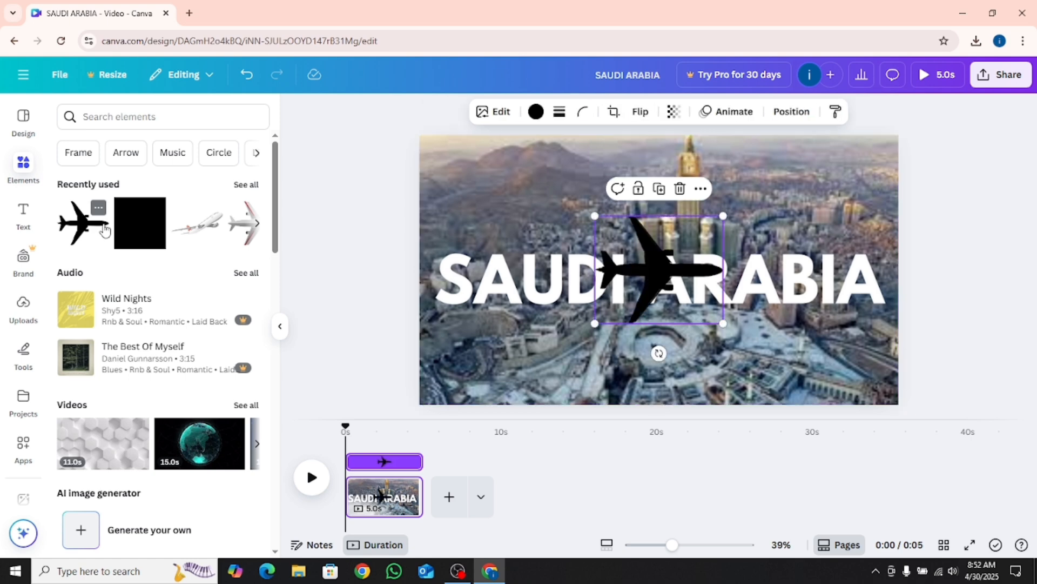
{"action": "left_click_drag", "start_coordinate": [678, 281], "coordinate": [512, 292]}
{"action": "left_click_drag", "start_coordinate": [557, 334], "coordinate": [564, 292]}
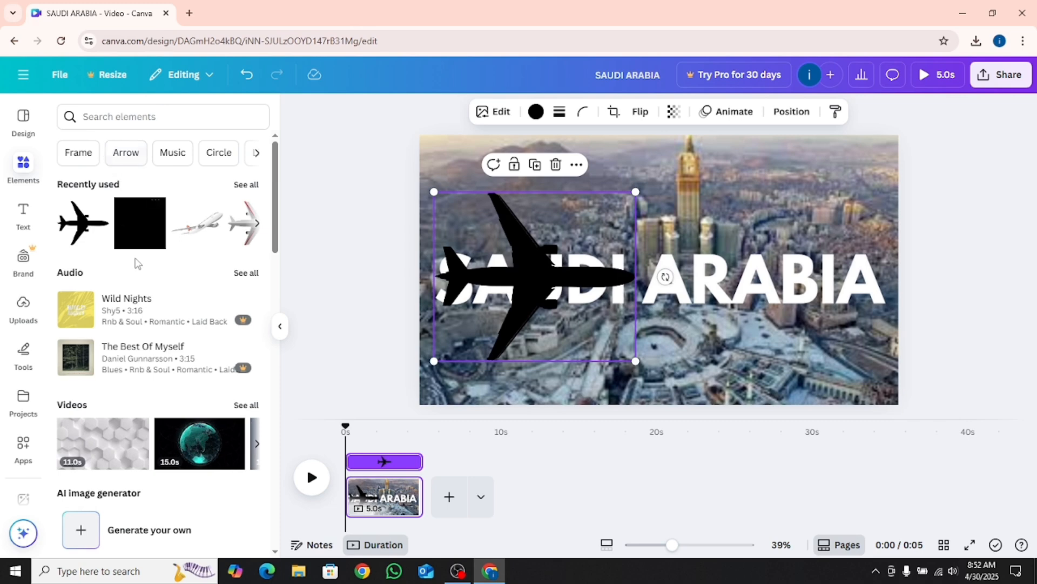
Add a square shape coloured #F82E13 and stretch it to full page height from the airplane's middle past the page's right edge
{"action": "scroll", "coordinate": [137, 266], "scroll_direction": "down", "scroll_amount": 5}
{"action": "scroll", "coordinate": [138, 266], "scroll_direction": "down", "scroll_amount": 8}
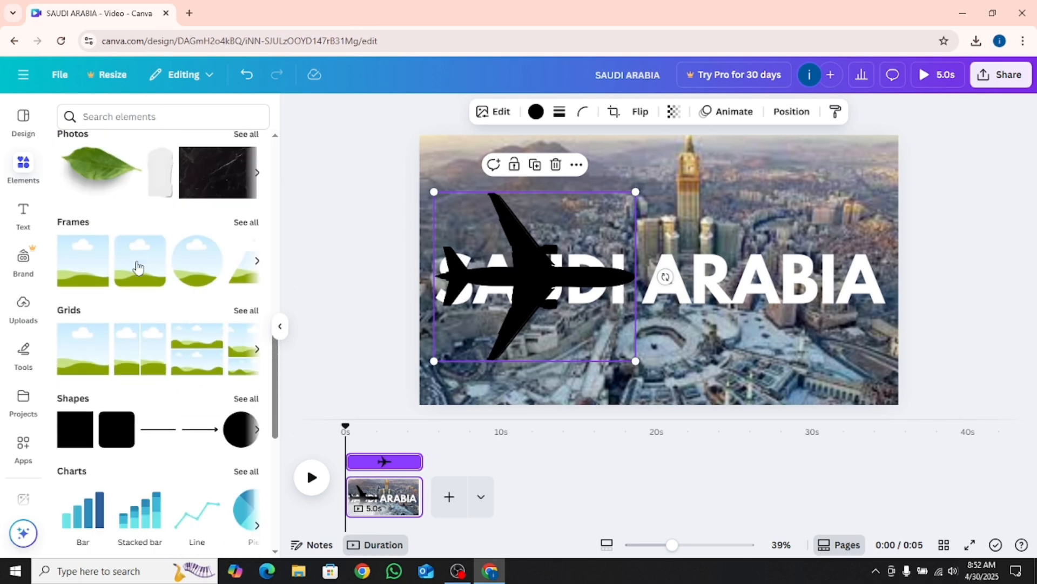
{"action": "left_click", "coordinate": [74, 448]}
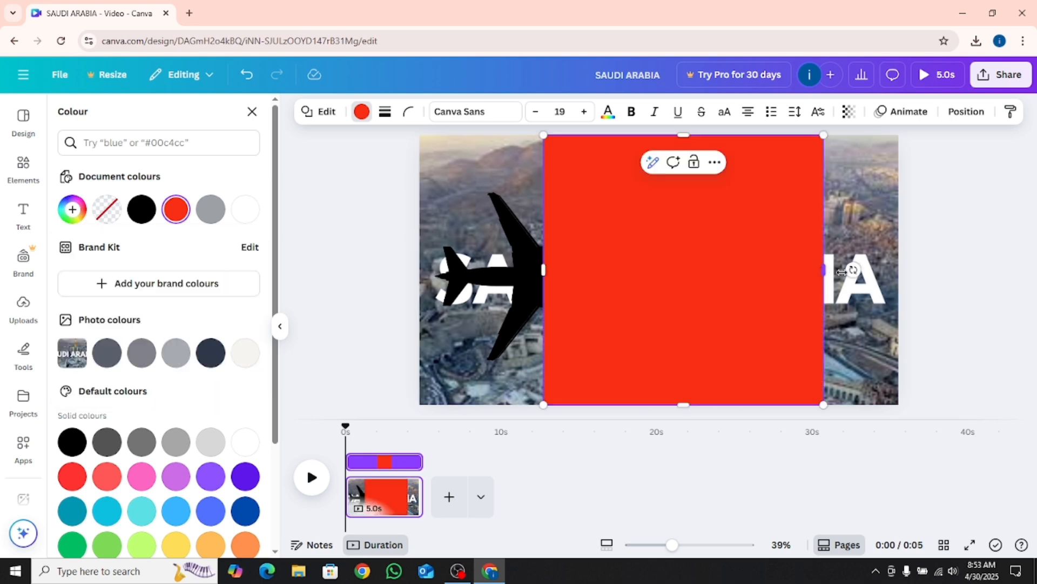
{"action": "left_click_drag", "start_coordinate": [842, 272], "coordinate": [902, 272]}
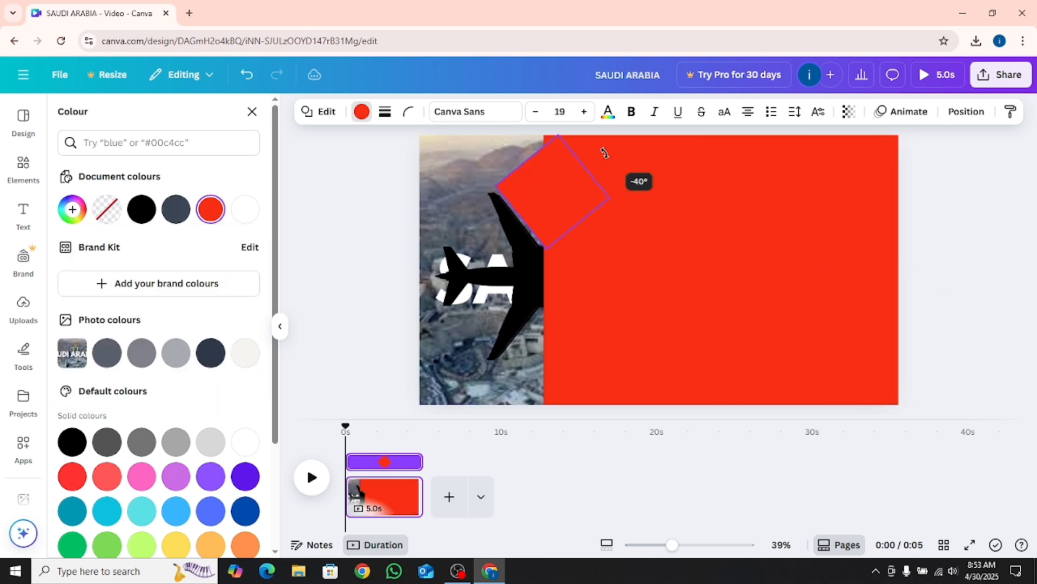
Fit rotated red rectangles along the airplane's upper and lower wings to cover the background behind them
{"action": "mouse_move", "coordinate": [605, 150]}
{"action": "left_mouse_down"}
{"action": "mouse_move", "coordinate": [606, 166]}
{"action": "mouse_move", "coordinate": [608, 152]}
{"action": "left_mouse_up"}
{"action": "left_click_drag", "start_coordinate": [532, 150], "coordinate": [627, 355]}
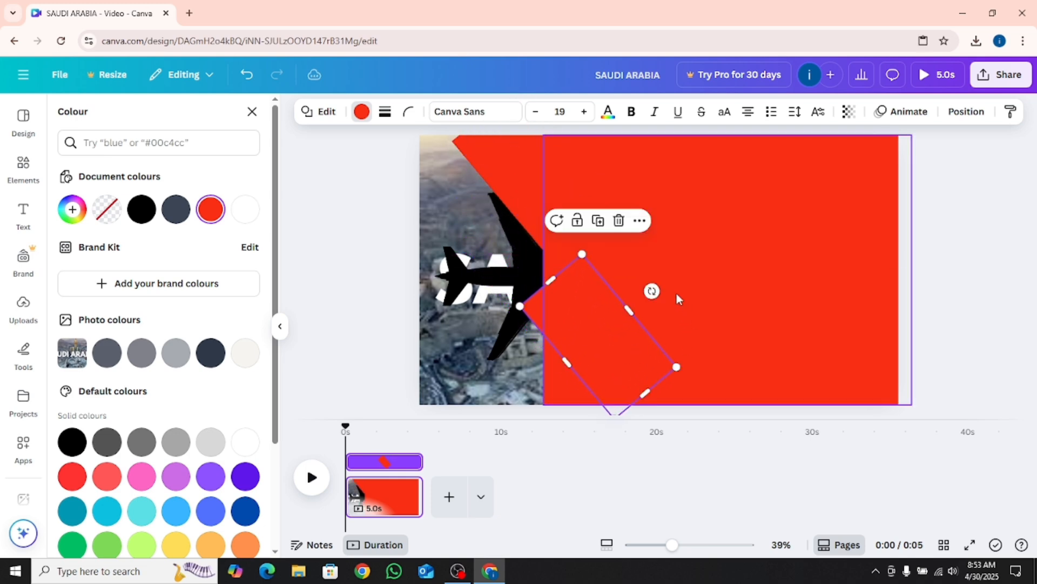
{"action": "left_click_drag", "start_coordinate": [652, 287], "coordinate": [627, 195]}
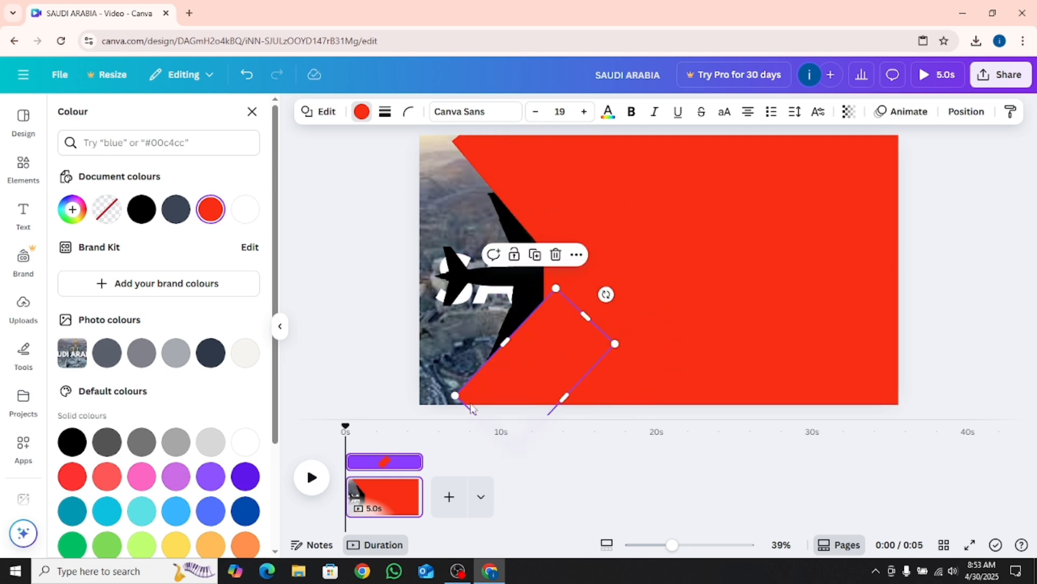
{"action": "left_click_drag", "start_coordinate": [454, 396], "coordinate": [444, 413]}
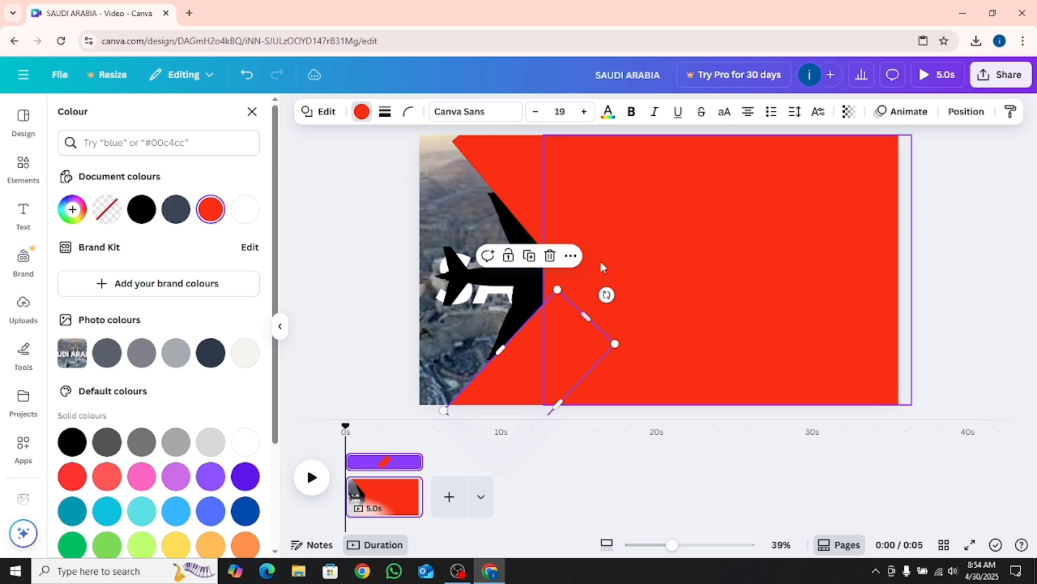
Group the airplane with the red shapes and move the group left until the airplane is off the page
{"action": "left_click", "coordinate": [621, 232]}
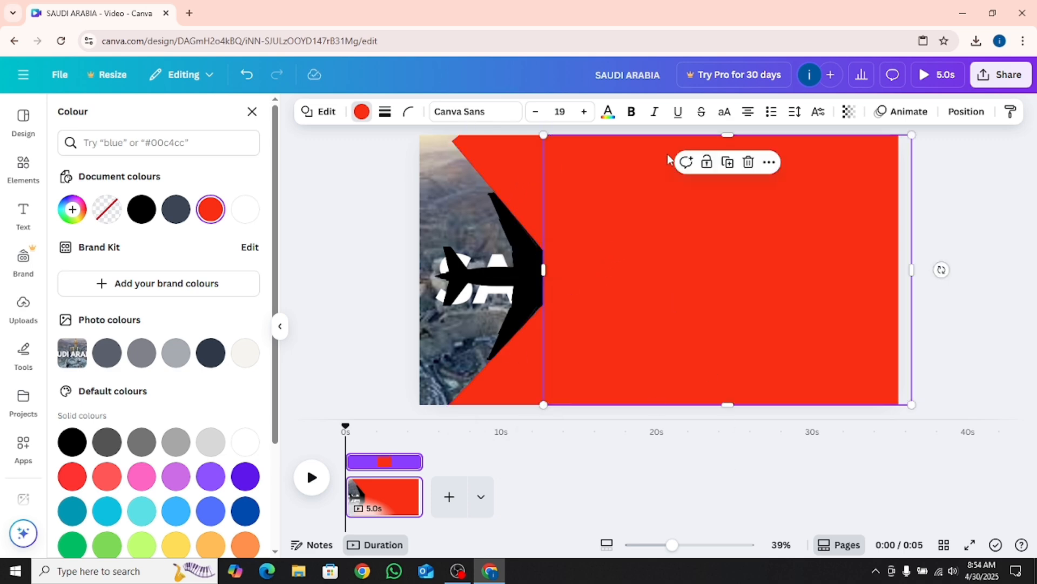
{"action": "left_click_drag", "start_coordinate": [971, 204], "coordinate": [389, 337]}
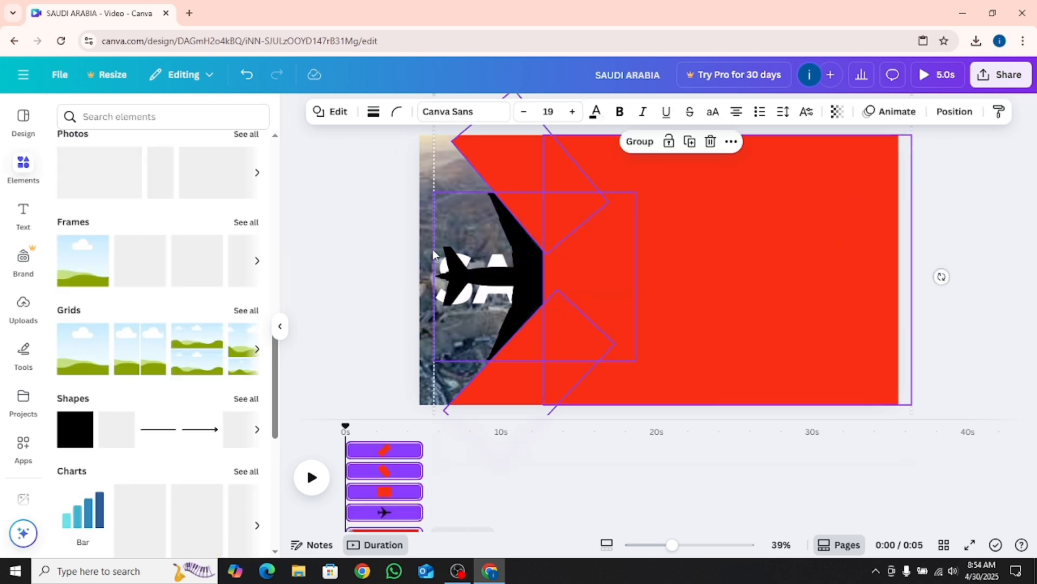
{"action": "left_click", "coordinate": [629, 142]}
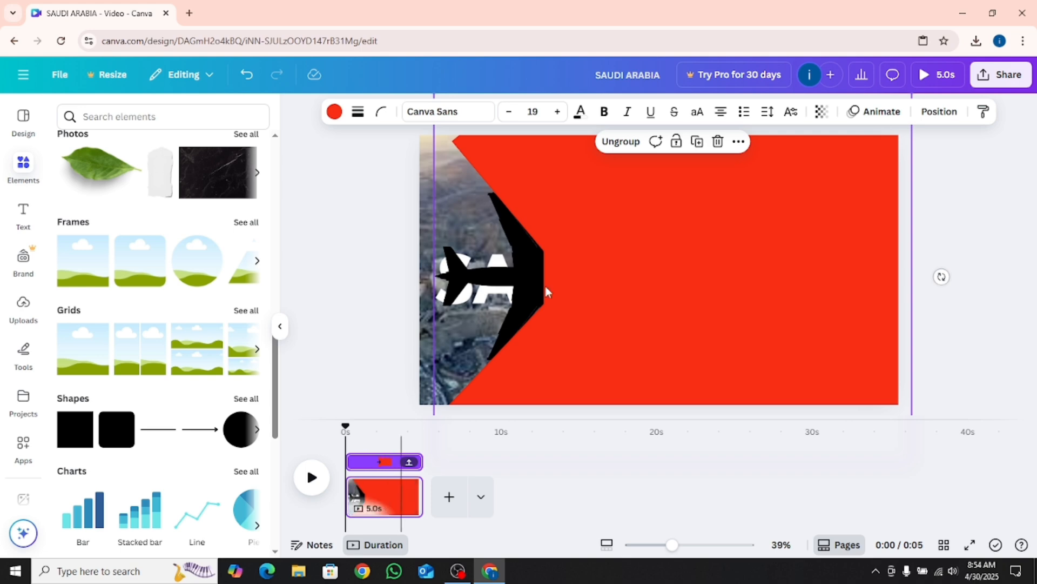
{"action": "left_click_drag", "start_coordinate": [666, 272], "coordinate": [502, 273]}
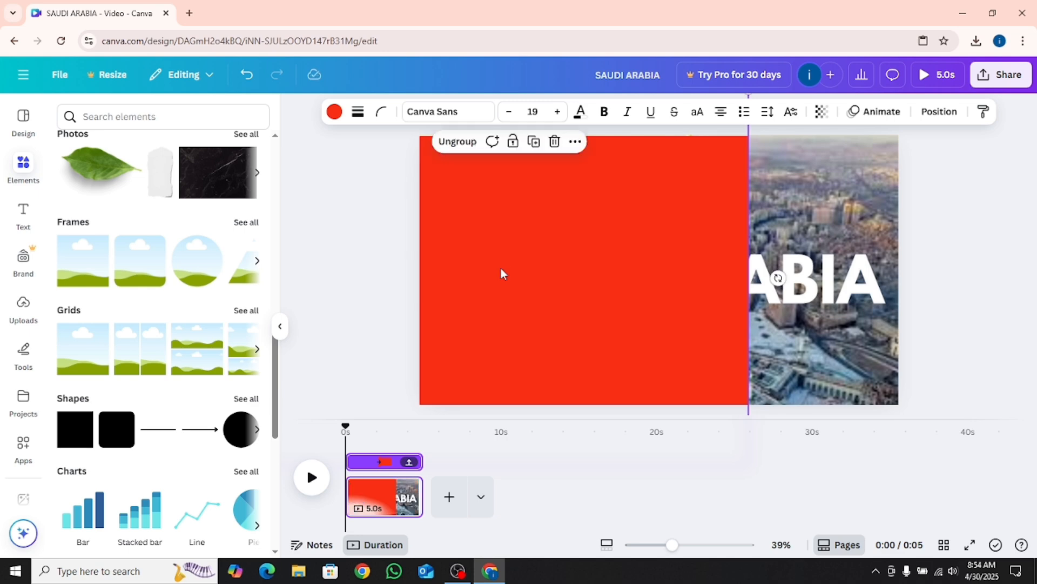
Ungroup the shapes and widen the large red rectangle beyond the page's right edge to cover the whole page
{"action": "left_click", "coordinate": [457, 141]}
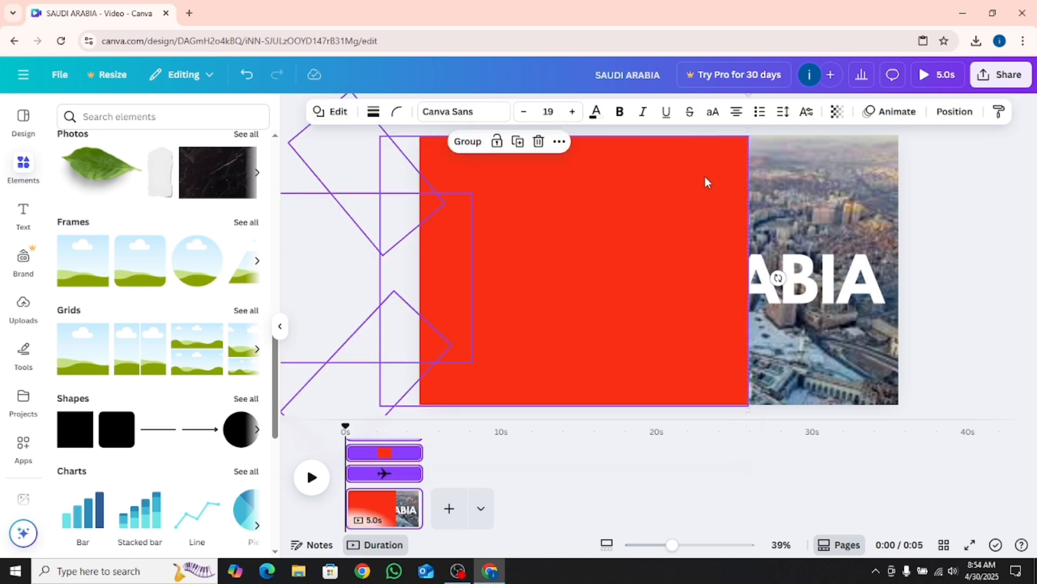
{"action": "left_click", "coordinate": [755, 254]}
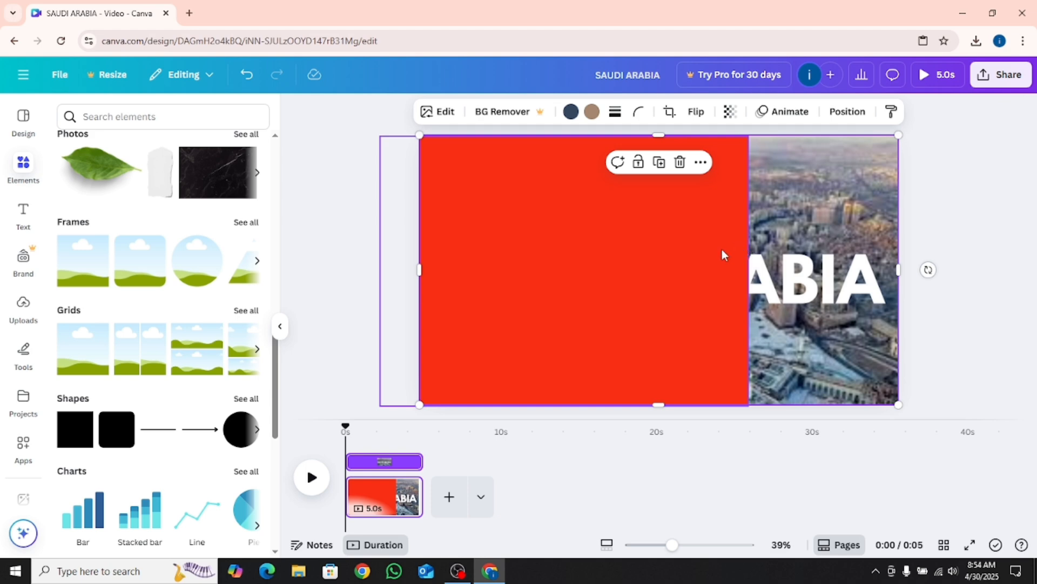
{"action": "left_click", "coordinate": [723, 249]}
{"action": "left_click_drag", "start_coordinate": [750, 276], "coordinate": [972, 262]}
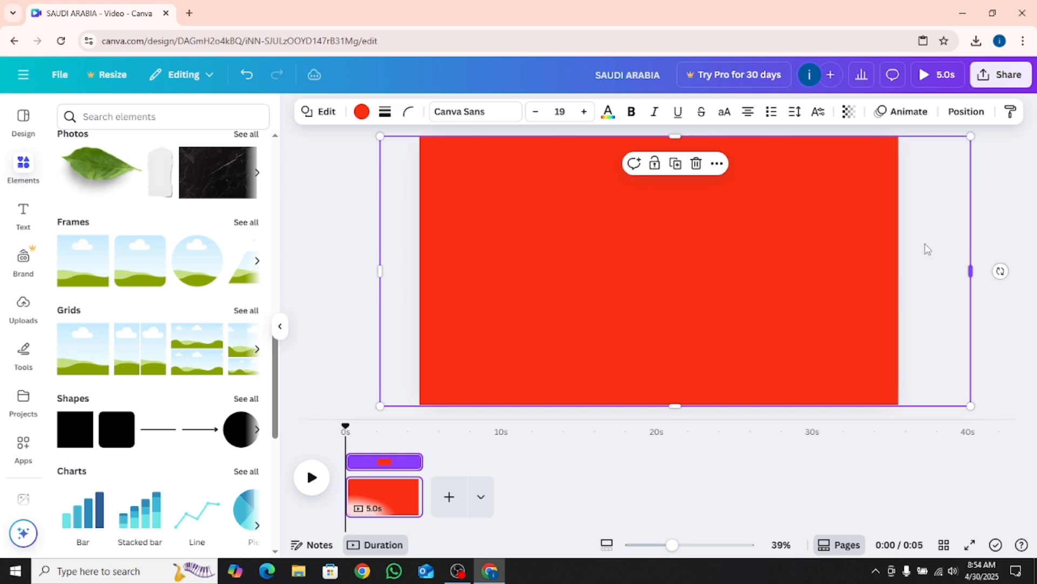
Regroup the airplane with all the red shapes and duplicate the page
{"action": "left_click_drag", "start_coordinate": [989, 199], "coordinate": [352, 341]}
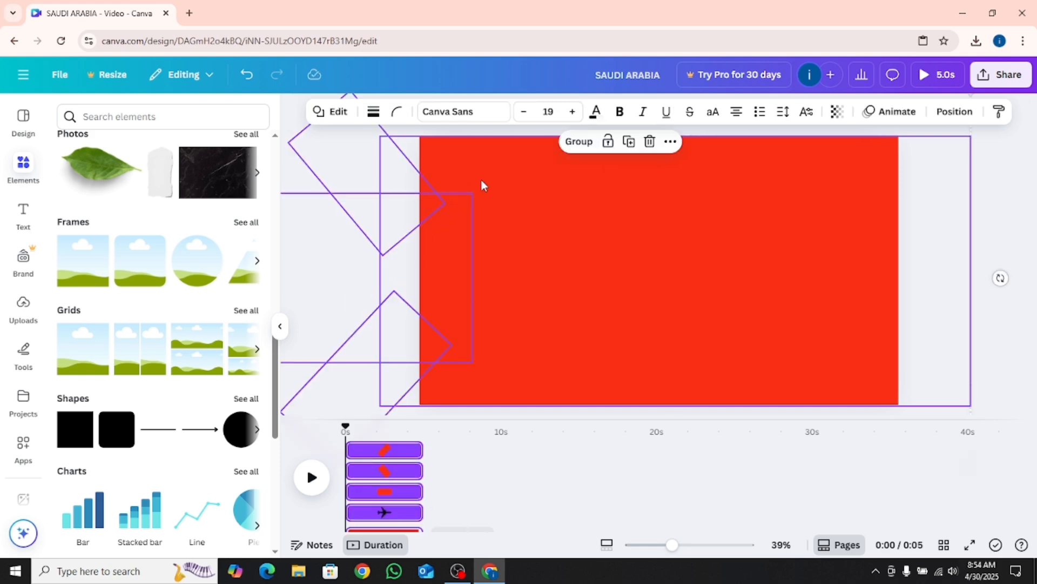
{"action": "left_click", "coordinate": [572, 143]}
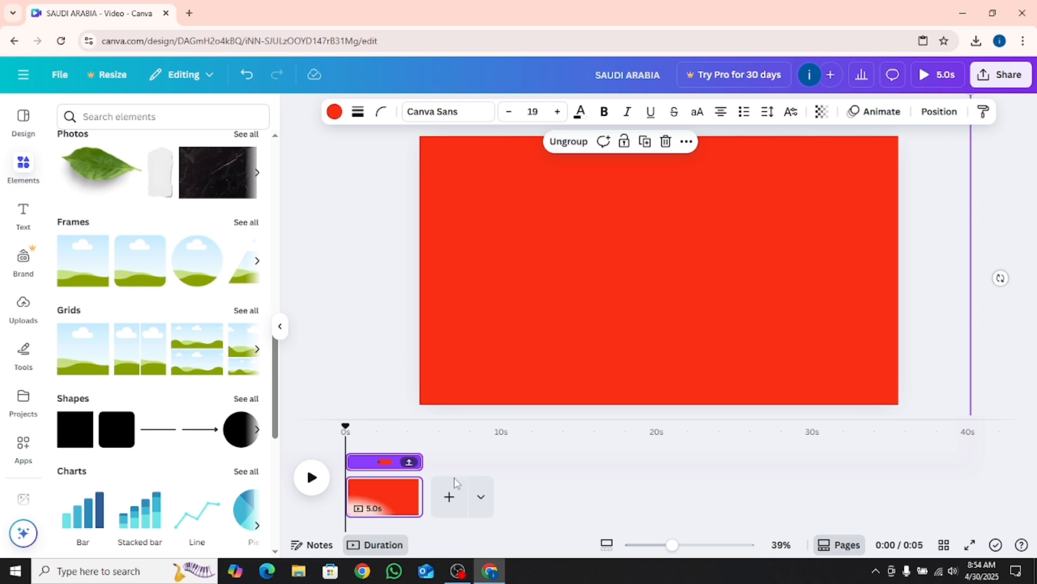
{"action": "right_click", "coordinate": [376, 496]}
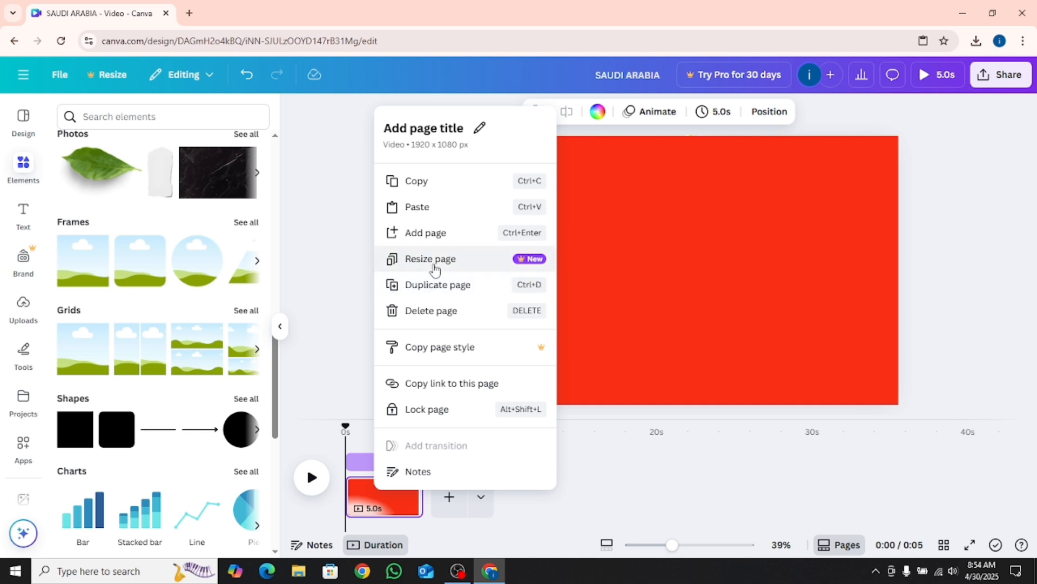
{"action": "left_click", "coordinate": [441, 285]}
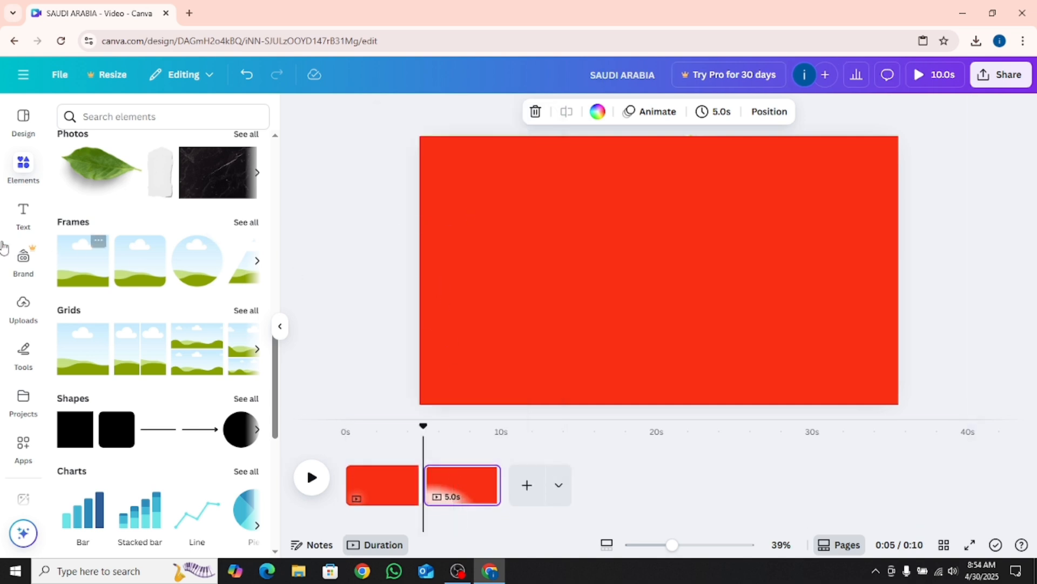
Add a heading reading "TRAVEL" to the centre of the second page
{"action": "left_click", "coordinate": [23, 231]}
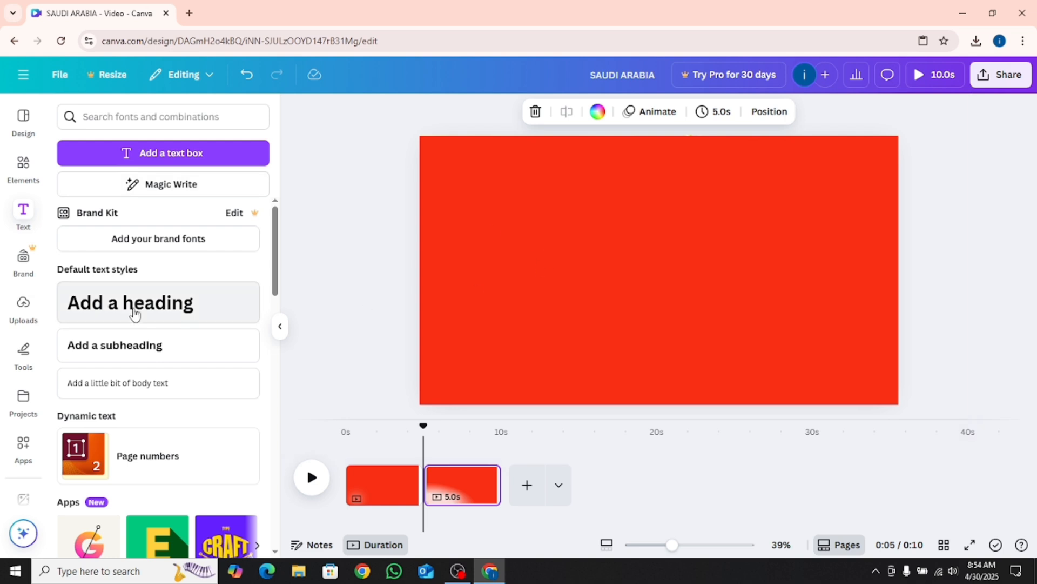
{"action": "left_click", "coordinate": [120, 294]}
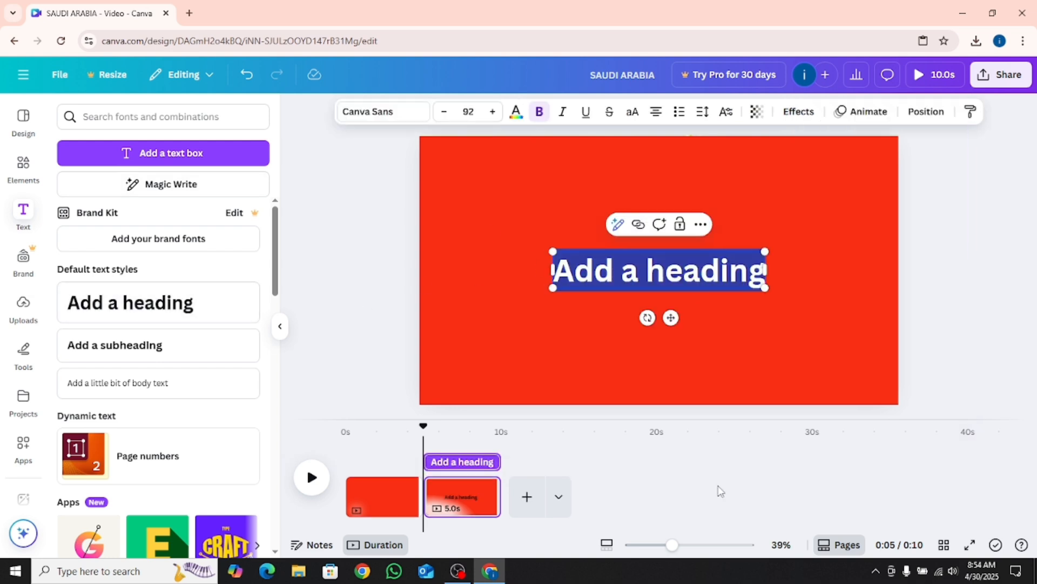
{"action": "type", "text": "TR"}
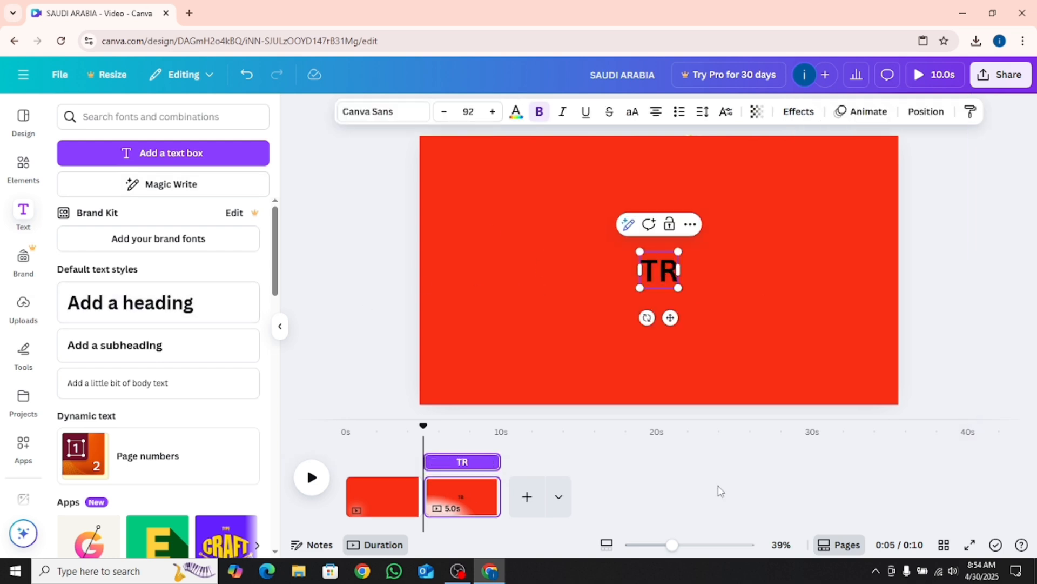
{"action": "type", "text": "AVE"}
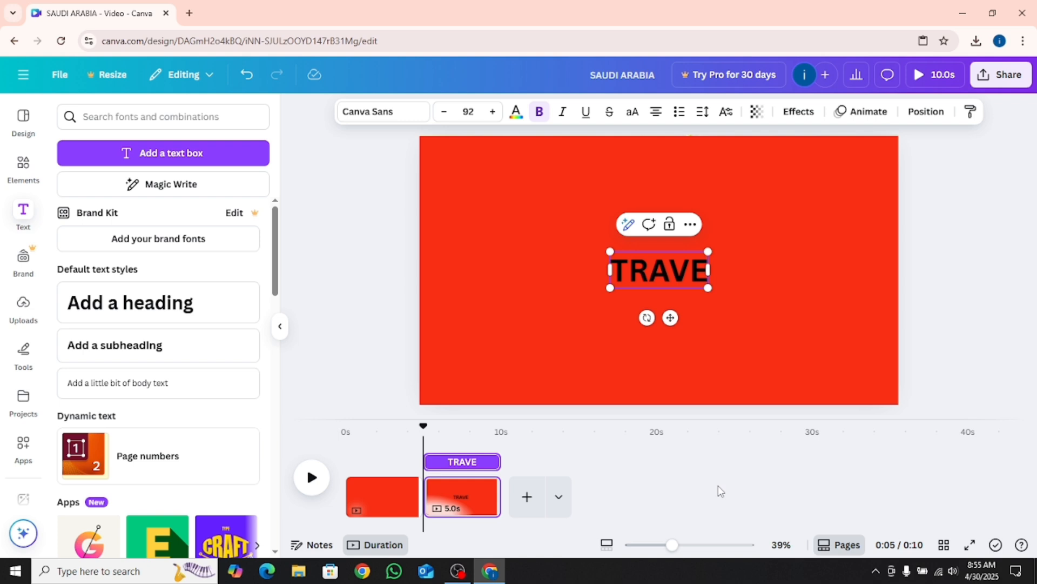
{"action": "type", "text": "L"}
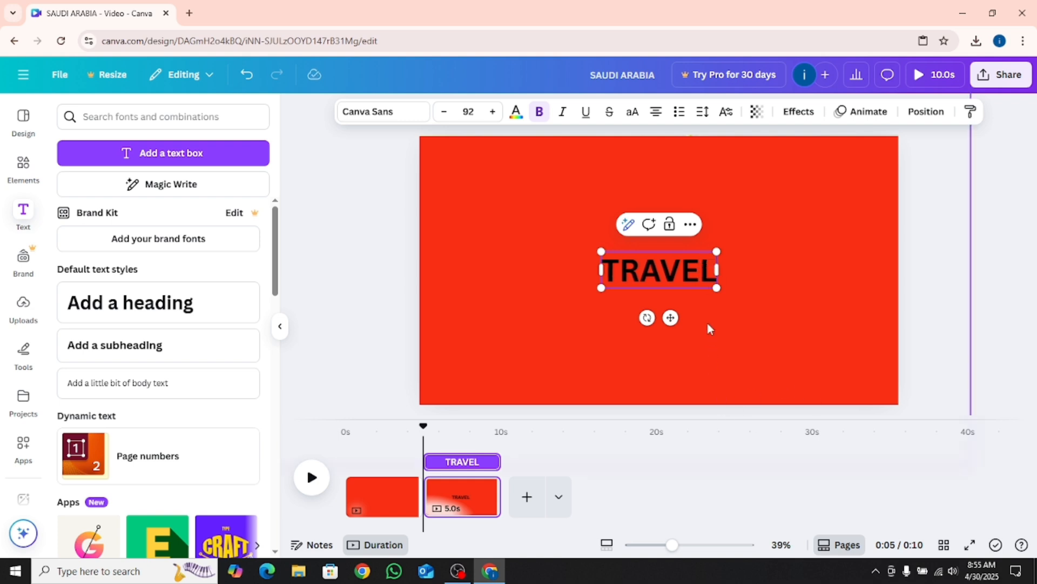
Enlarge the TRAVEL heading to font size 201 and reposition it near the centre of the page
{"action": "left_click_drag", "start_coordinate": [717, 289], "coordinate": [854, 370]}
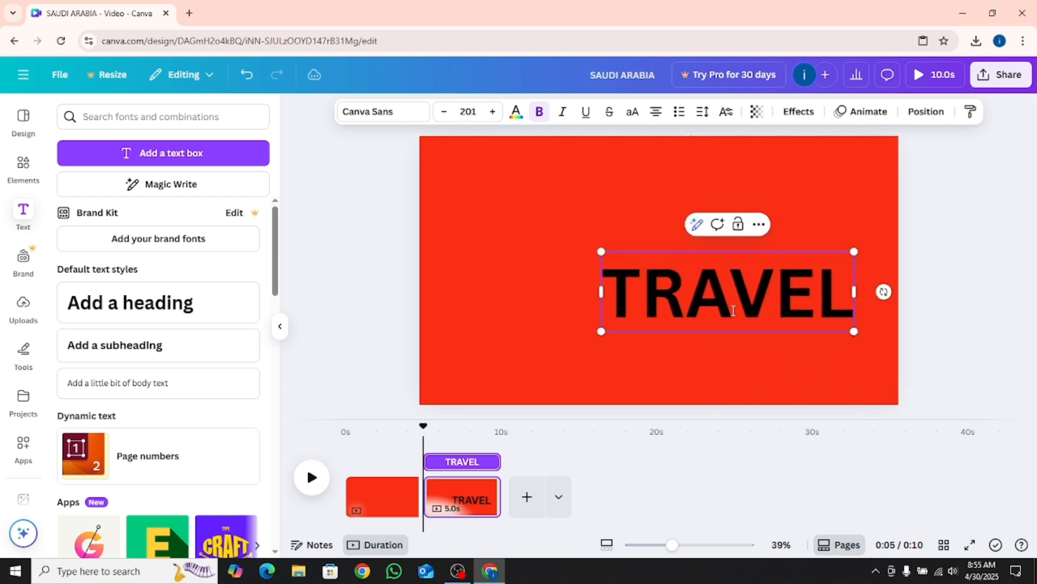
{"action": "left_click", "coordinate": [598, 215]}
{"action": "left_click_drag", "start_coordinate": [649, 286], "coordinate": [585, 268]}
Find the Feeling Passionate font and apply it to the TRAVEL heading
{"action": "left_click", "coordinate": [384, 114]}
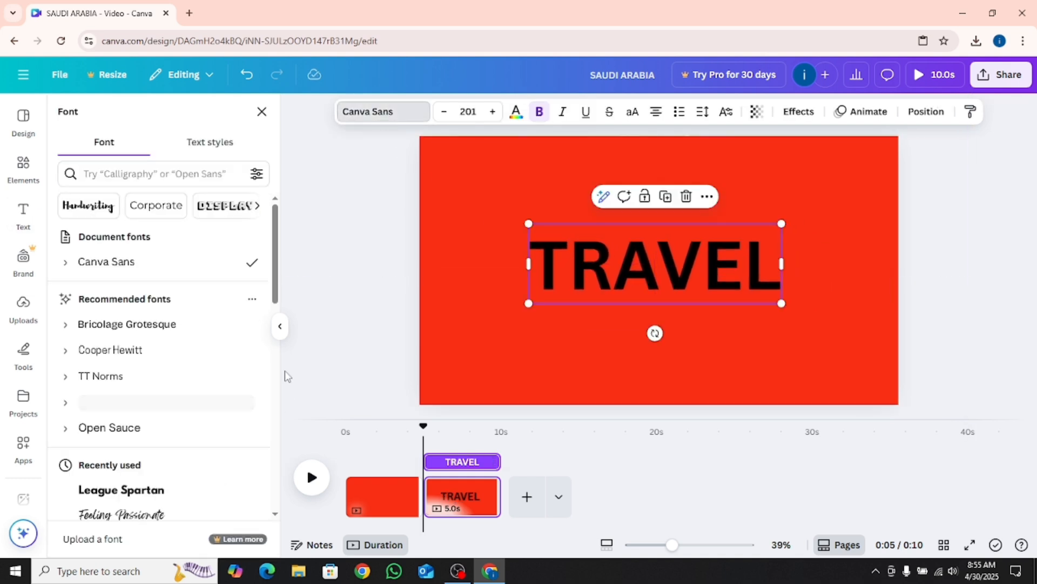
{"action": "left_click", "coordinate": [87, 174]}
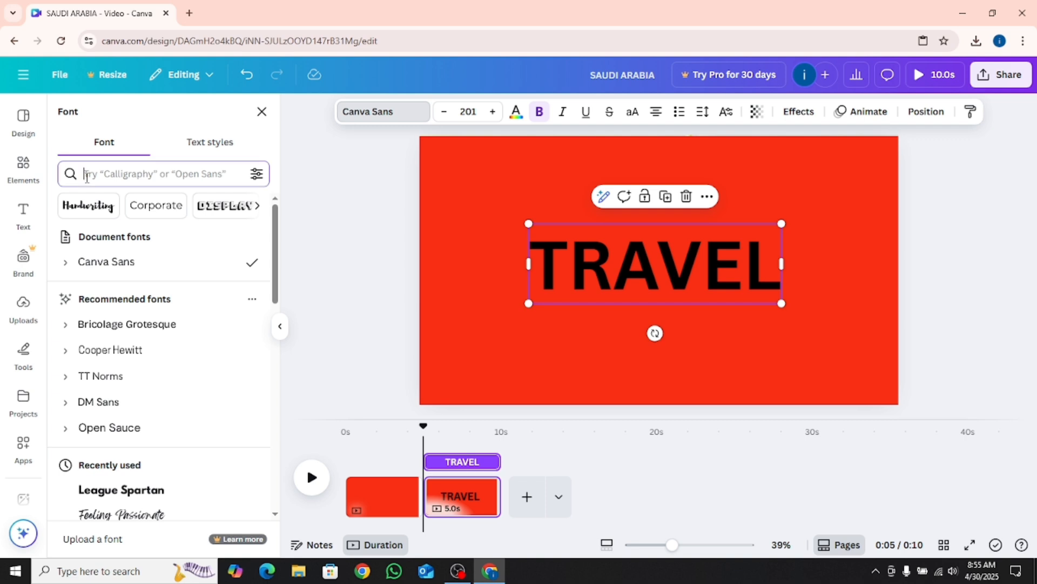
{"action": "type", "text": "fEE"}
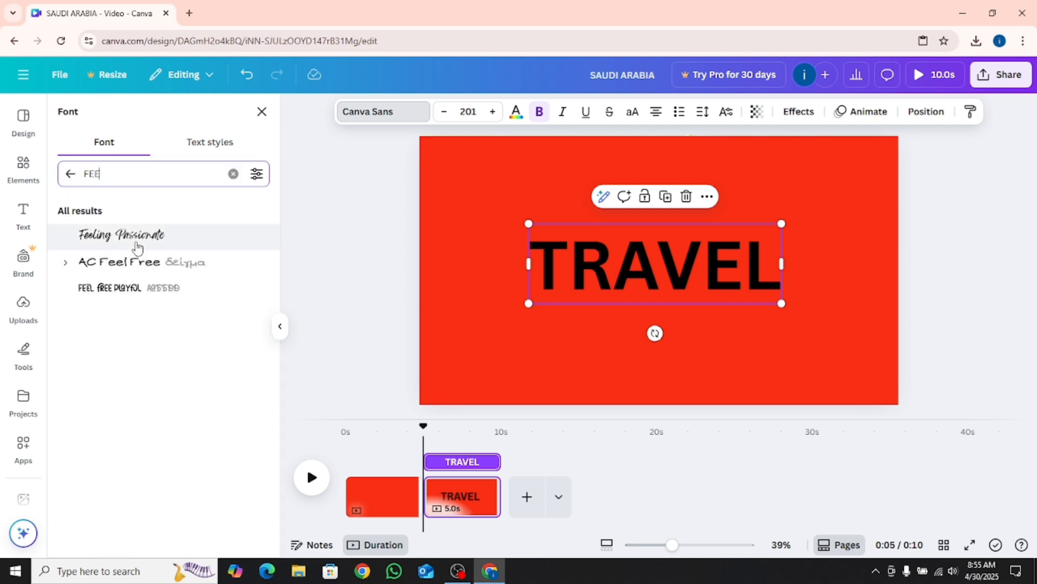
{"action": "left_click", "coordinate": [137, 246]}
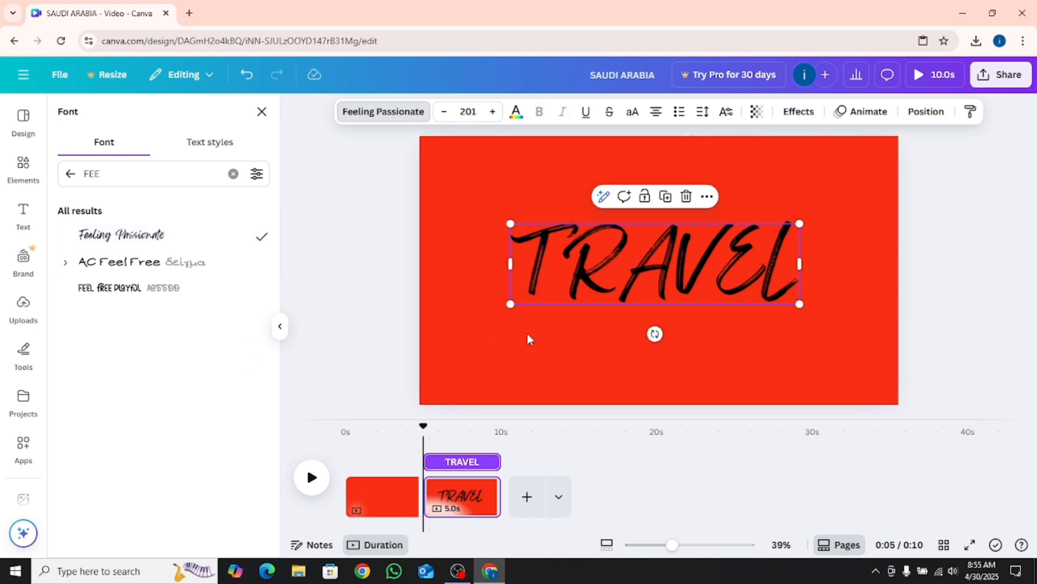
{"action": "left_click", "coordinate": [601, 332]}
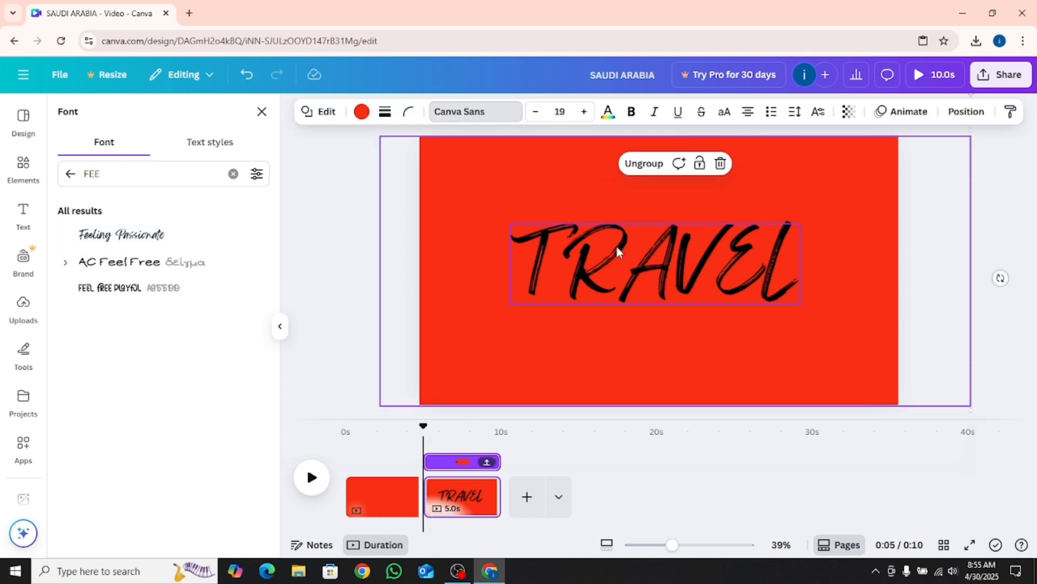
Add a second heading reading "TO" at font size 274 in Feeling Passionate, centred over TRAVEL
{"action": "left_click", "coordinate": [20, 219]}
{"action": "left_click", "coordinate": [208, 291]}
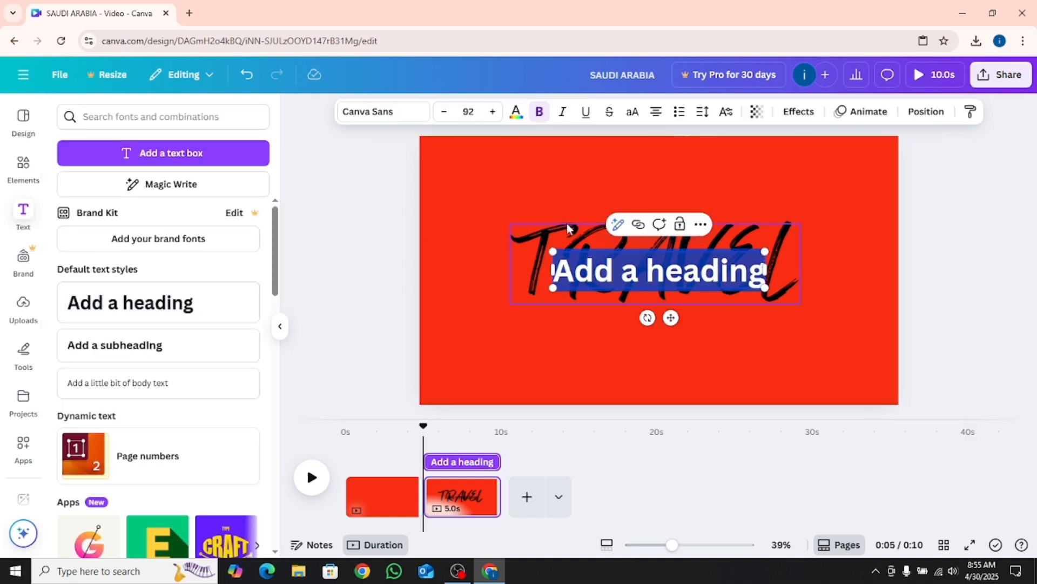
{"action": "type", "text": "TO"}
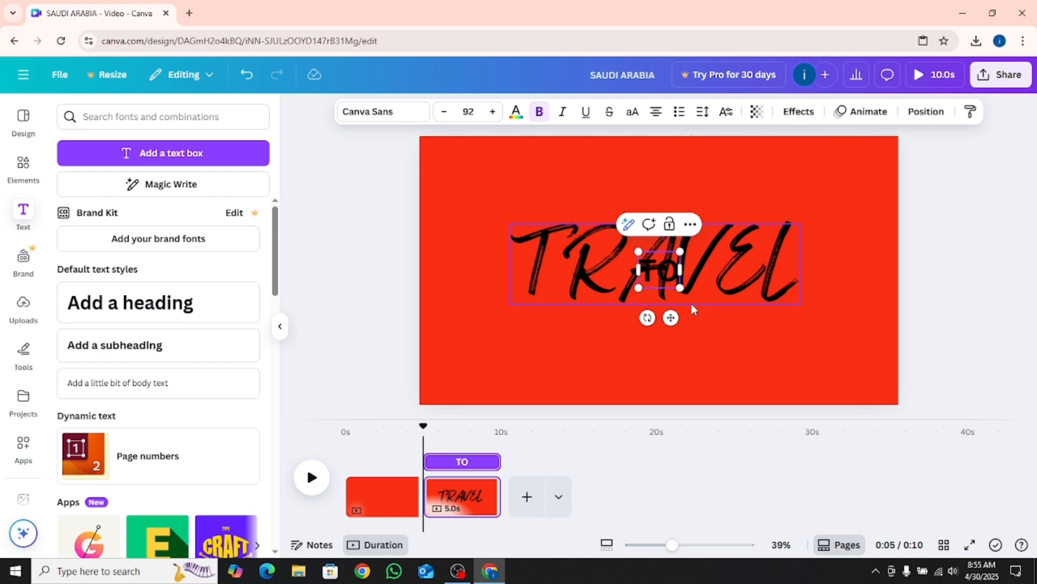
{"action": "left_click_drag", "start_coordinate": [678, 287], "coordinate": [762, 360]}
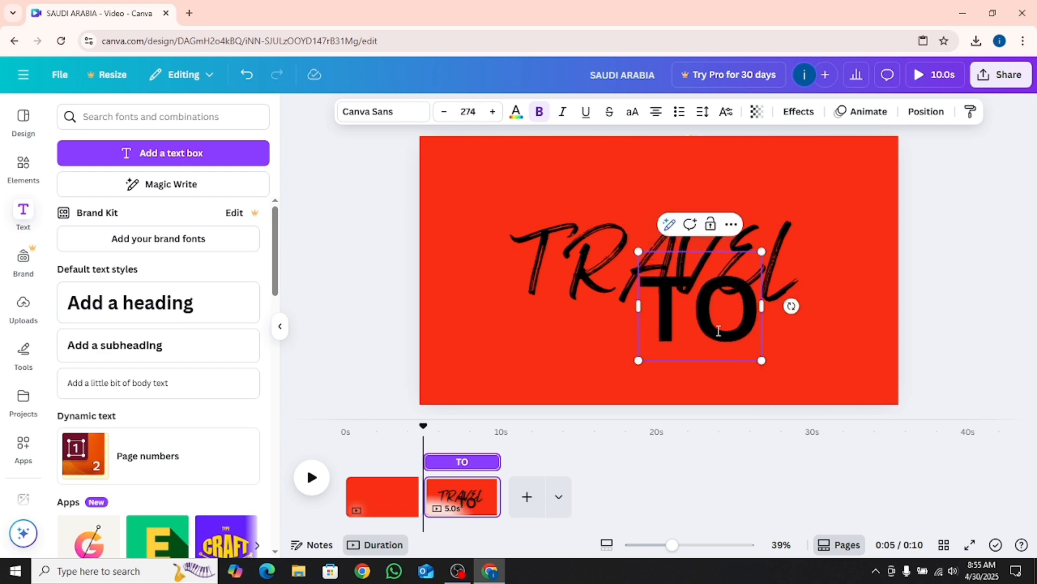
{"action": "left_click", "coordinate": [589, 268]}
{"action": "left_click_drag", "start_coordinate": [684, 326], "coordinate": [651, 286]}
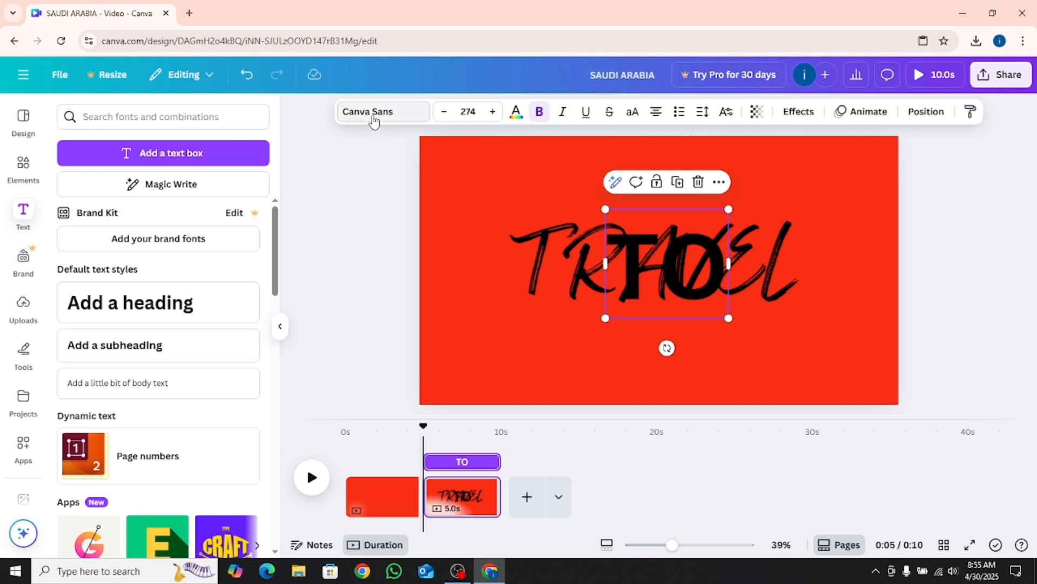
{"action": "left_click", "coordinate": [371, 117]}
{"action": "left_click", "coordinate": [121, 234]}
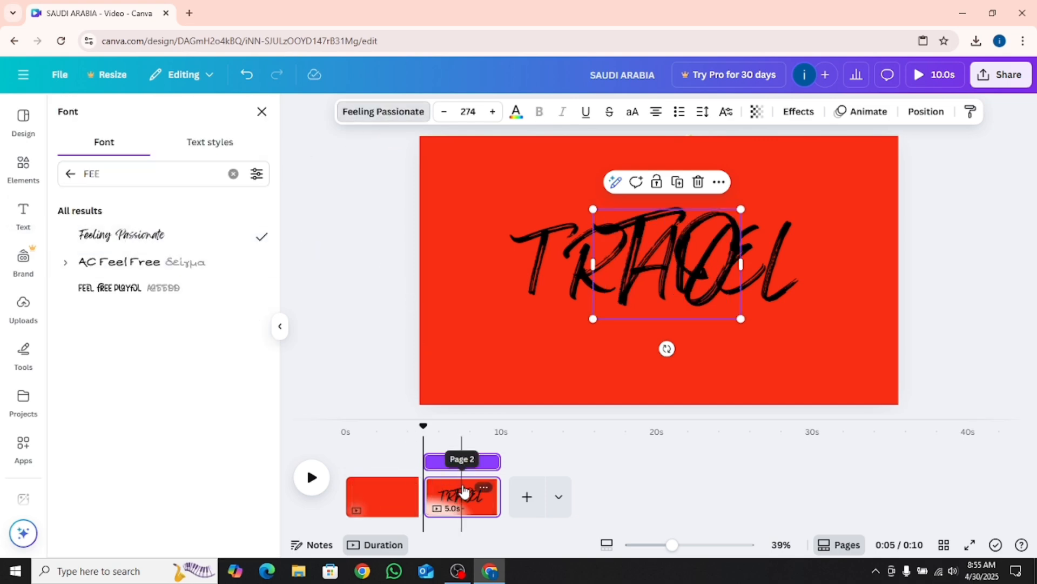
{"action": "left_click", "coordinate": [529, 284]}
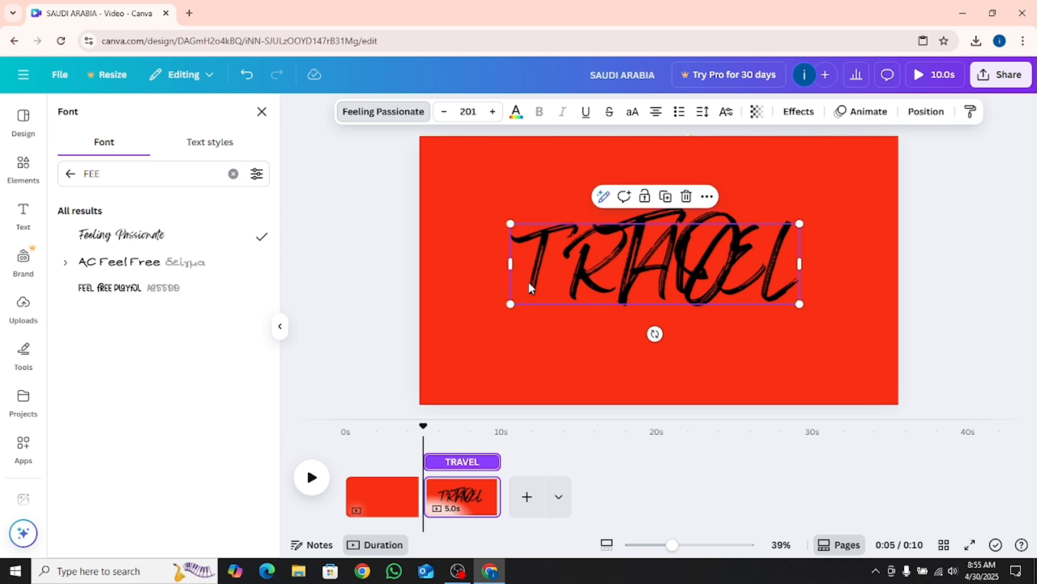
{"action": "right_click", "coordinate": [530, 286]}
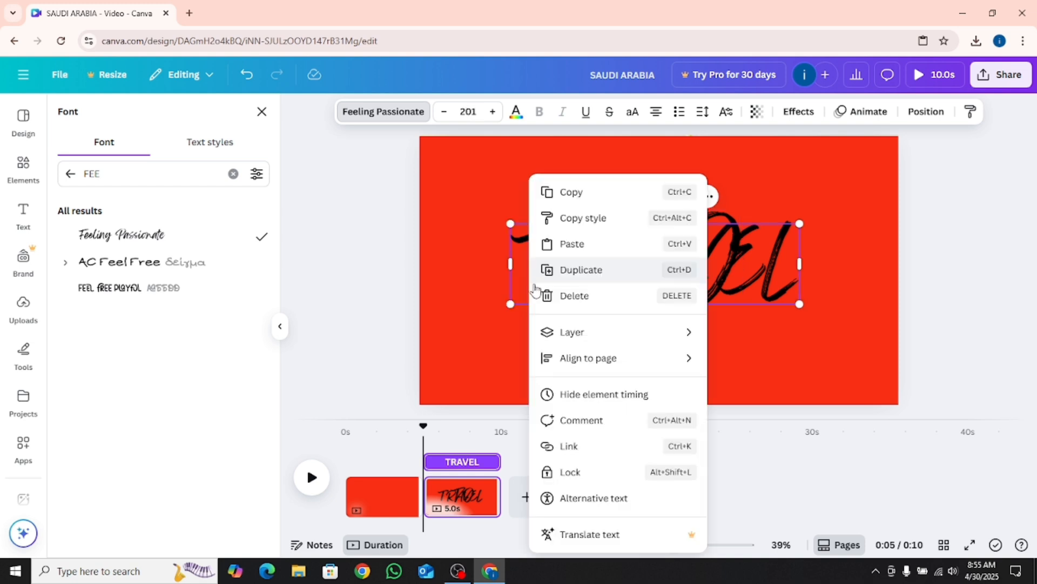
{"action": "left_click", "coordinate": [475, 262]}
{"action": "left_click", "coordinate": [644, 234]}
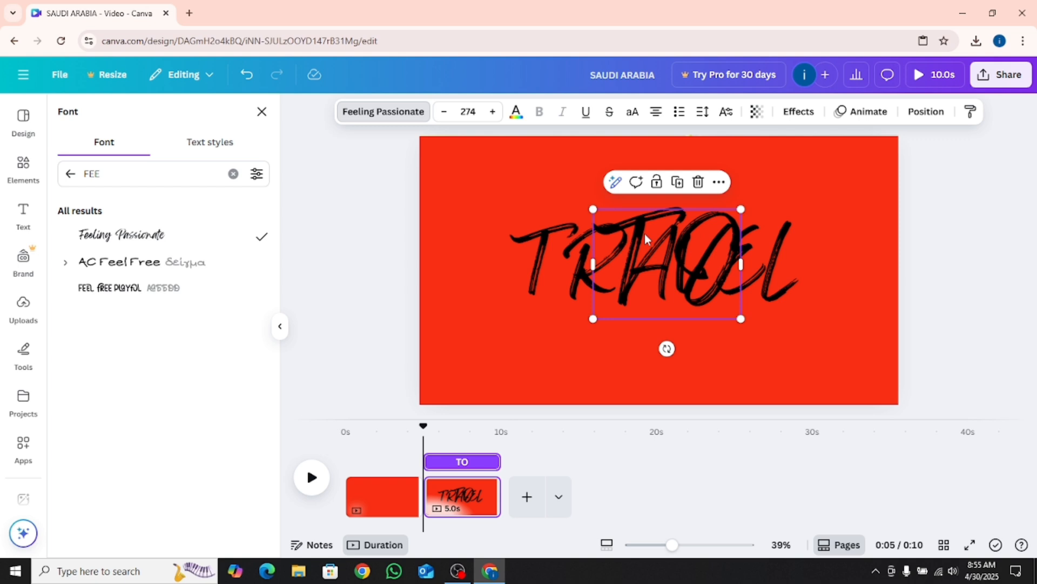
{"action": "right_click", "coordinate": [644, 233]}
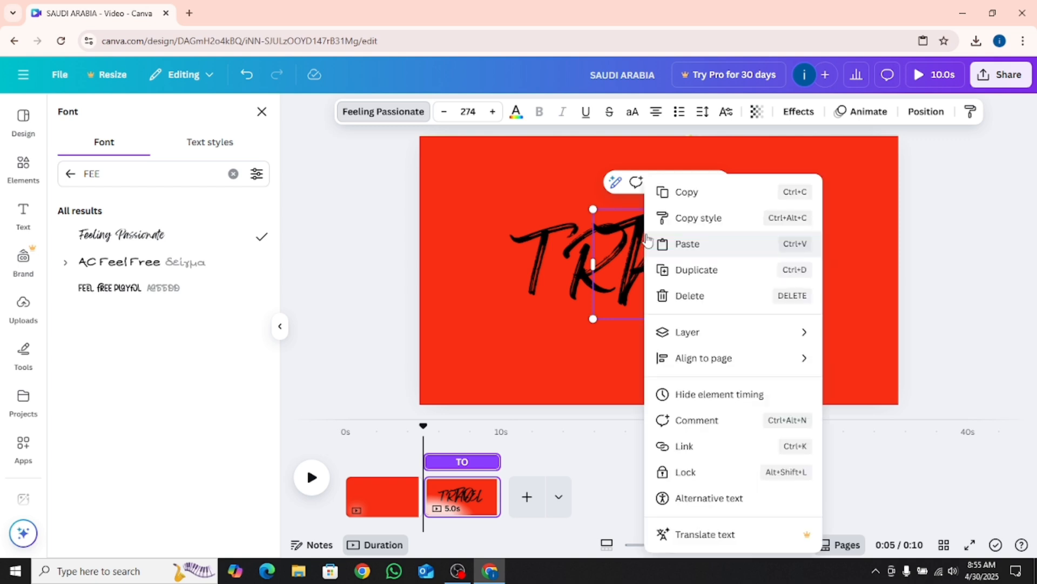
{"action": "left_click", "coordinate": [676, 393]}
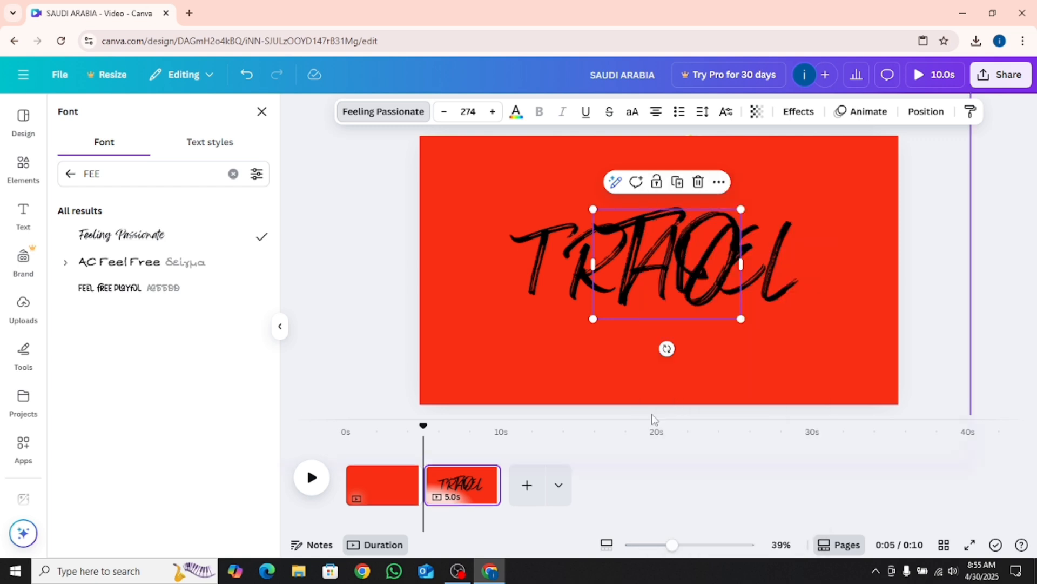
{"action": "left_click", "coordinate": [457, 482]}
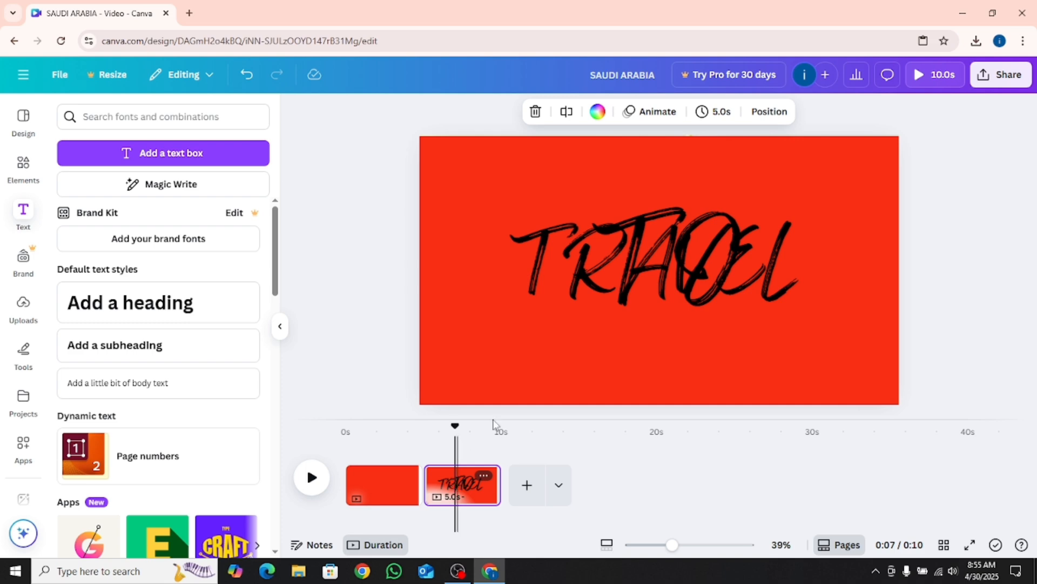
{"action": "left_click", "coordinate": [618, 241]}
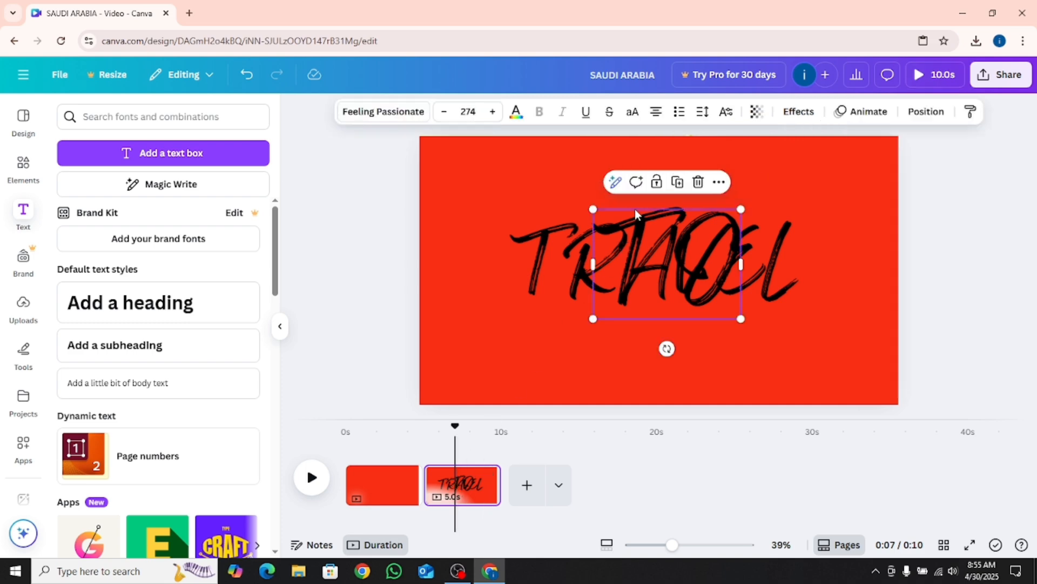
{"action": "right_click", "coordinate": [644, 251]}
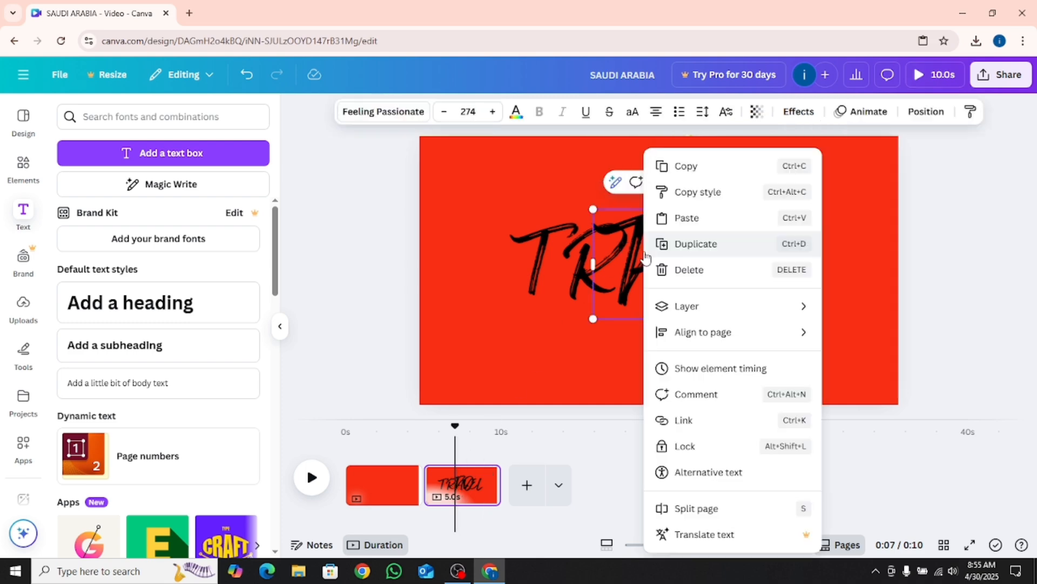
{"action": "left_click", "coordinate": [670, 381]}
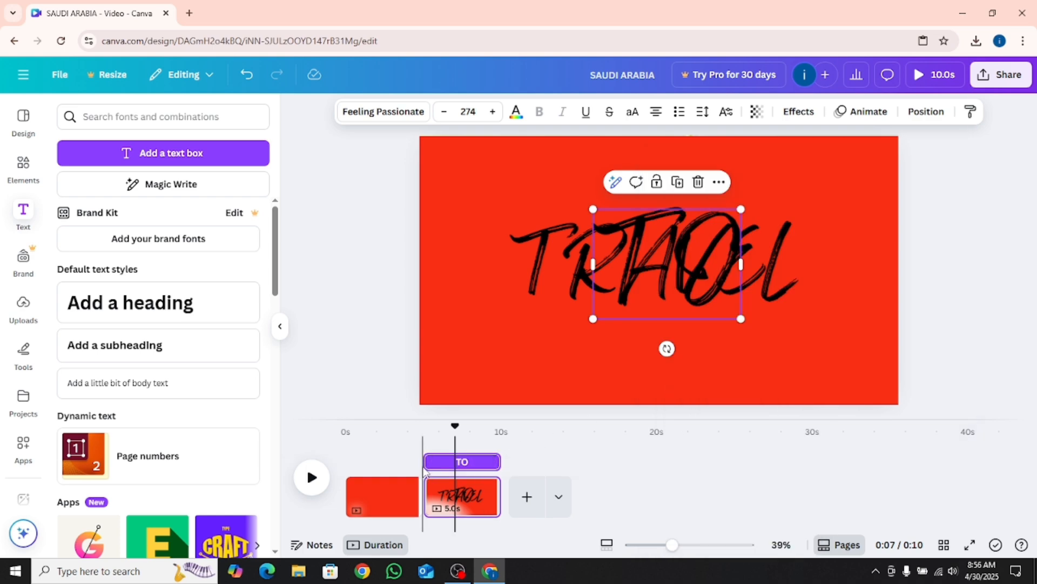
Trim the TO text's timing to the last part of the page and end TRAVEL's timing where TO begins
{"action": "left_click_drag", "start_coordinate": [428, 462], "coordinate": [470, 462]}
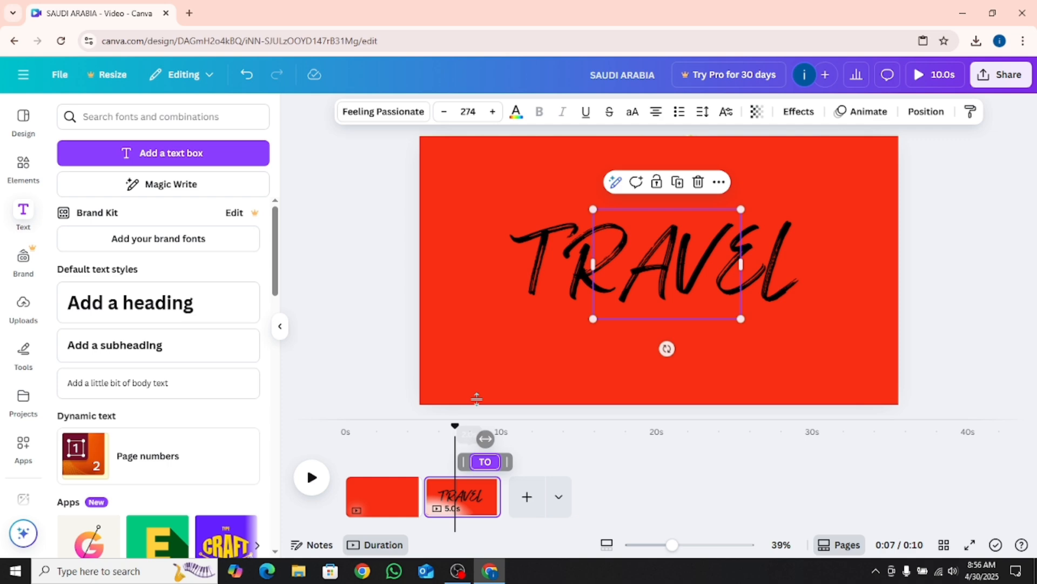
{"action": "left_click", "coordinate": [547, 268]}
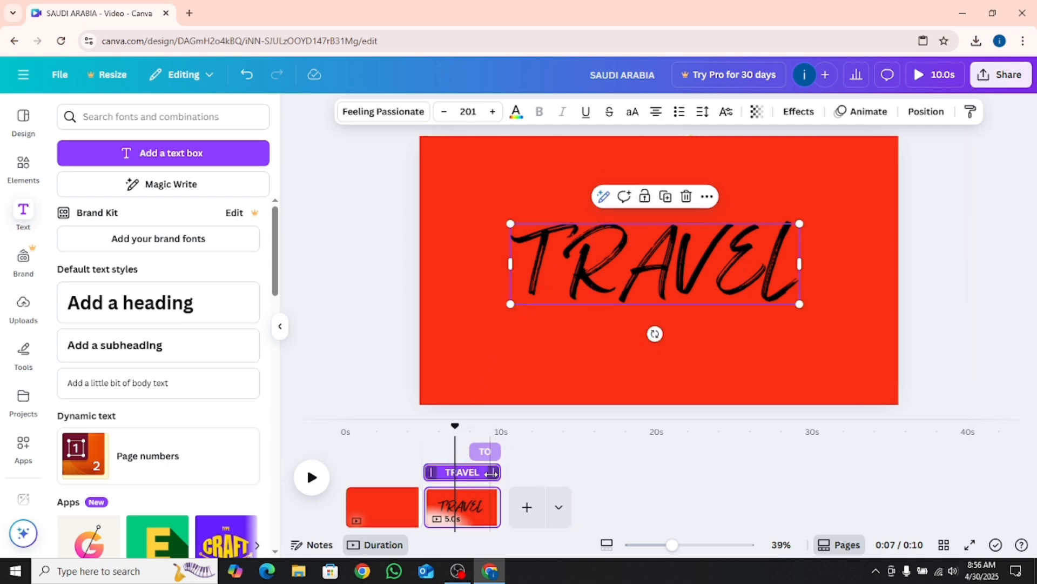
{"action": "left_click_drag", "start_coordinate": [492, 472], "coordinate": [461, 474]}
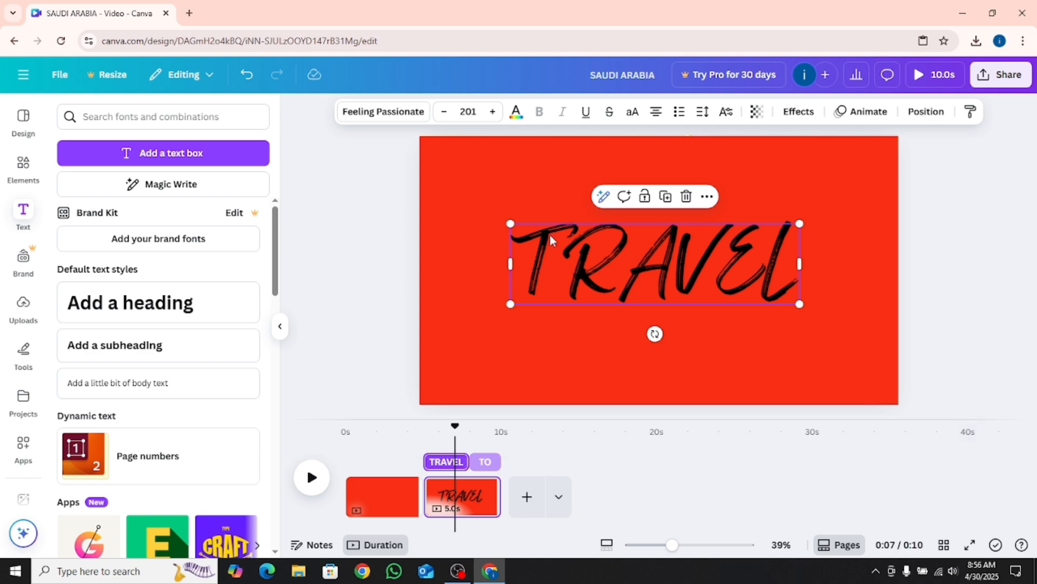
Apply the Roll animation to TRAVEL on both enter and exit, and to TO on enter only
{"action": "left_click", "coordinate": [883, 112]}
{"action": "left_click", "coordinate": [152, 505]}
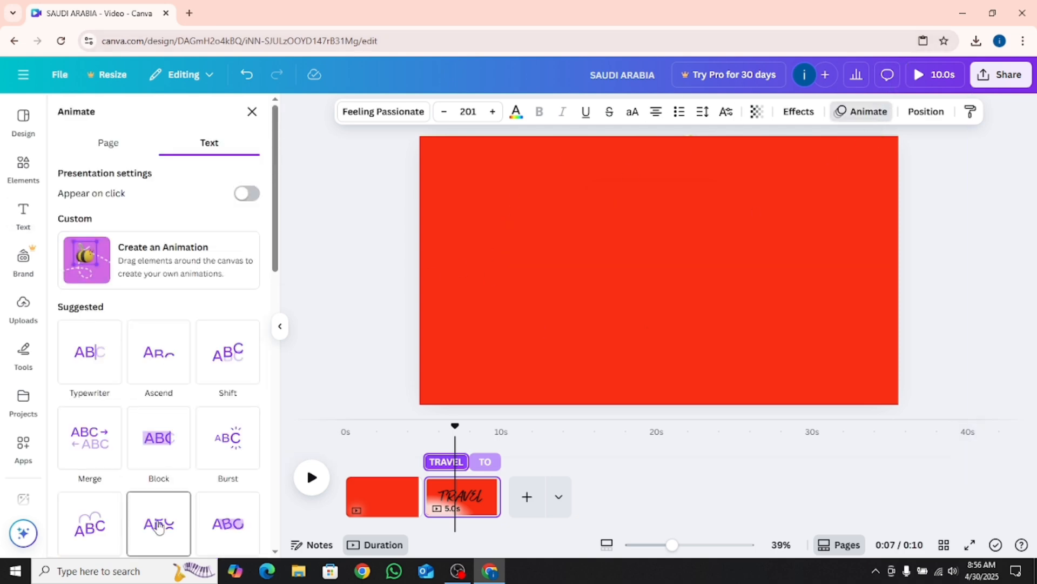
{"action": "left_click", "coordinate": [486, 467]}
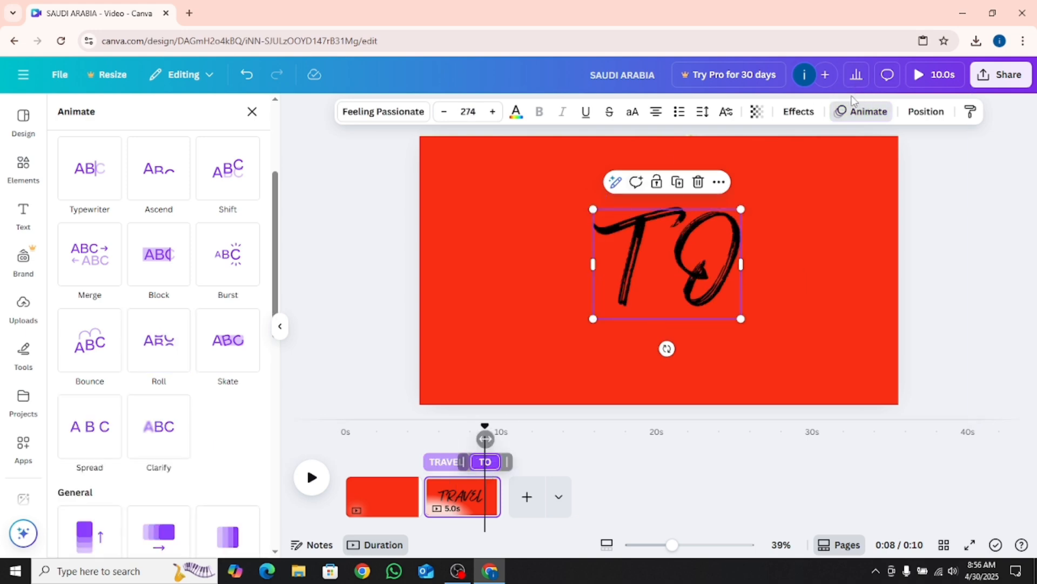
{"action": "left_click", "coordinate": [159, 357]}
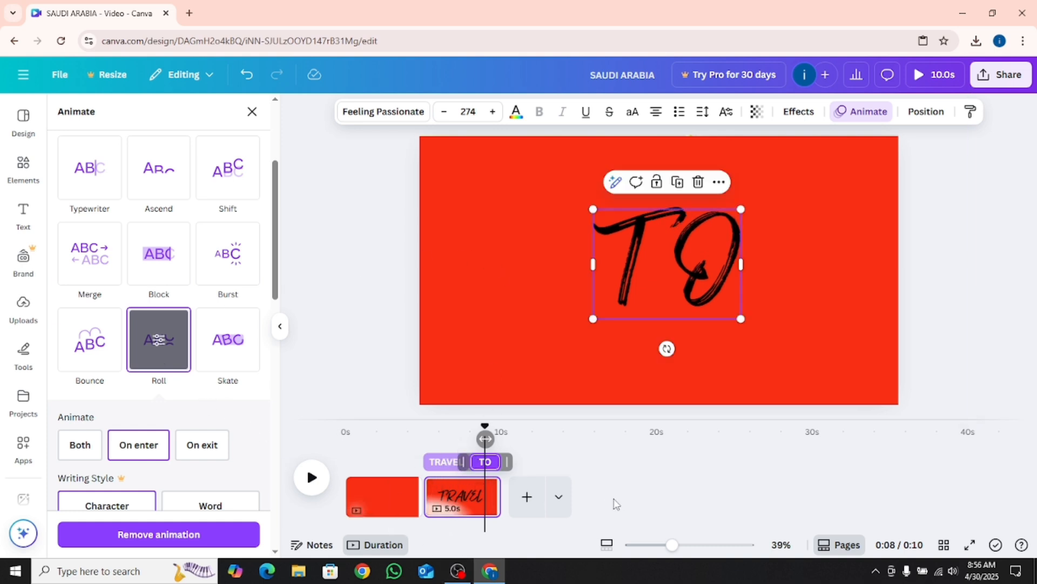
{"action": "left_click", "coordinate": [469, 502]}
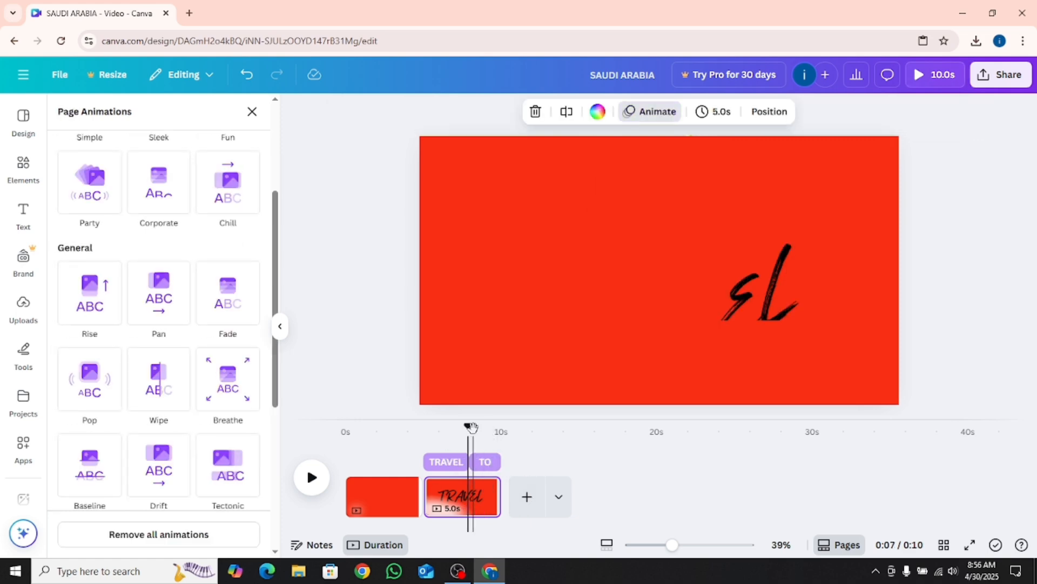
Copy the first red page and paste it after a new blank page added at the end of the timeline
{"action": "right_click", "coordinate": [380, 490]}
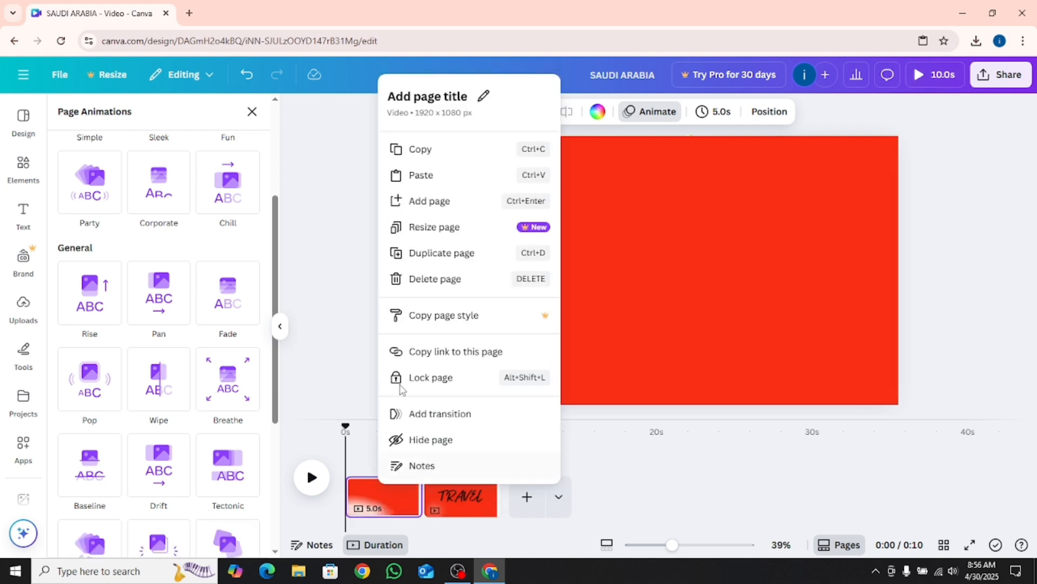
{"action": "left_click", "coordinate": [447, 158]}
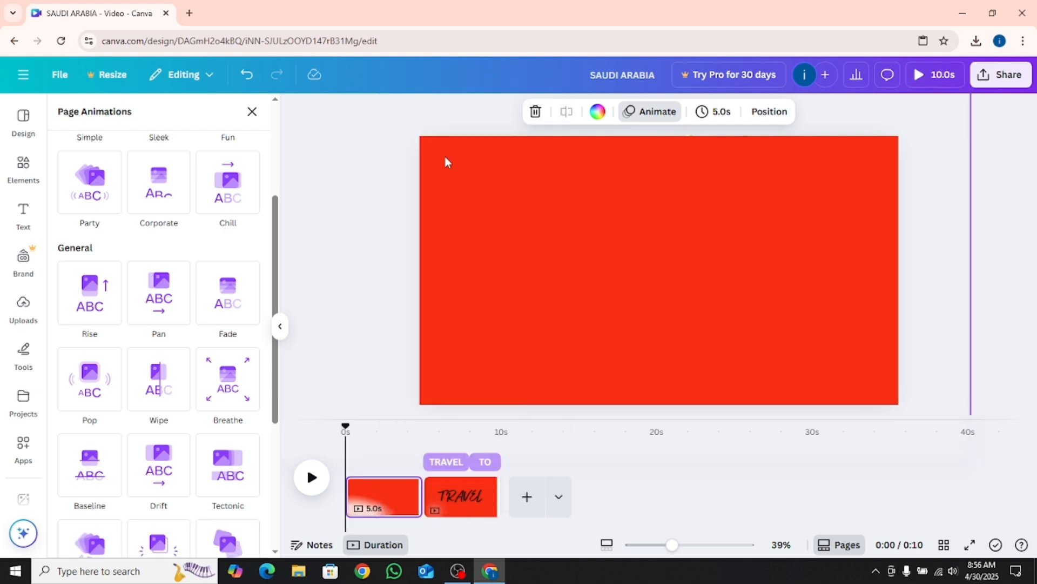
{"action": "left_click", "coordinate": [527, 497]}
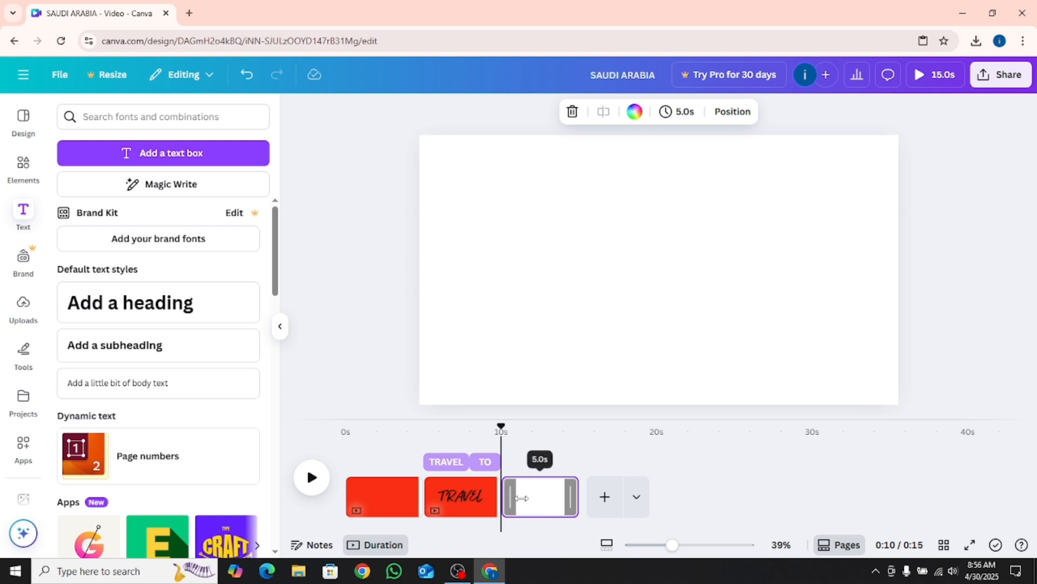
{"action": "right_click", "coordinate": [529, 503]}
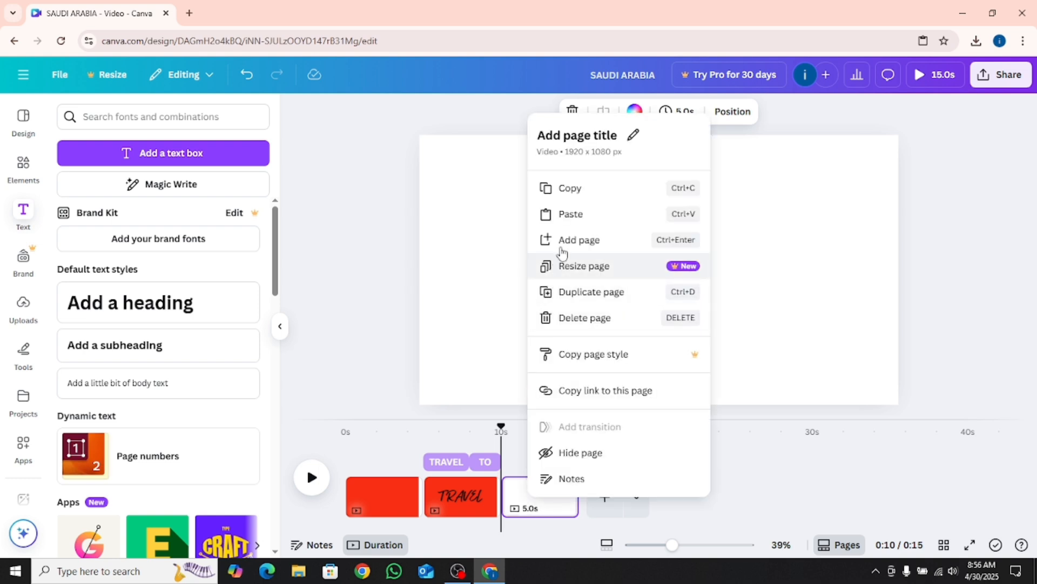
{"action": "left_click", "coordinate": [577, 213]}
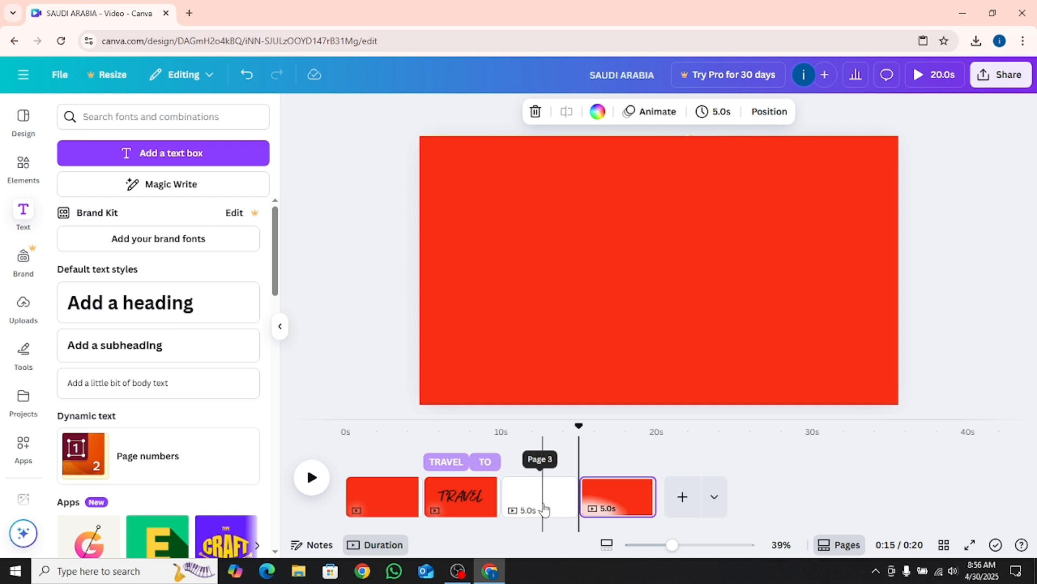
Delete the blank third page and the original plain red first page
{"action": "right_click", "coordinate": [544, 509]}
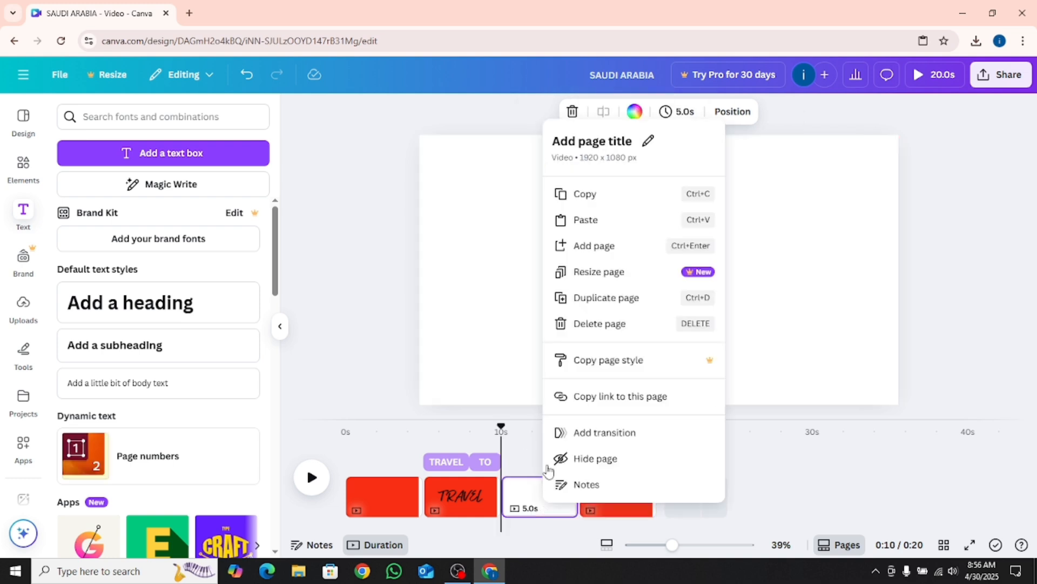
{"action": "left_click", "coordinate": [598, 323]}
{"action": "right_click", "coordinate": [393, 501]}
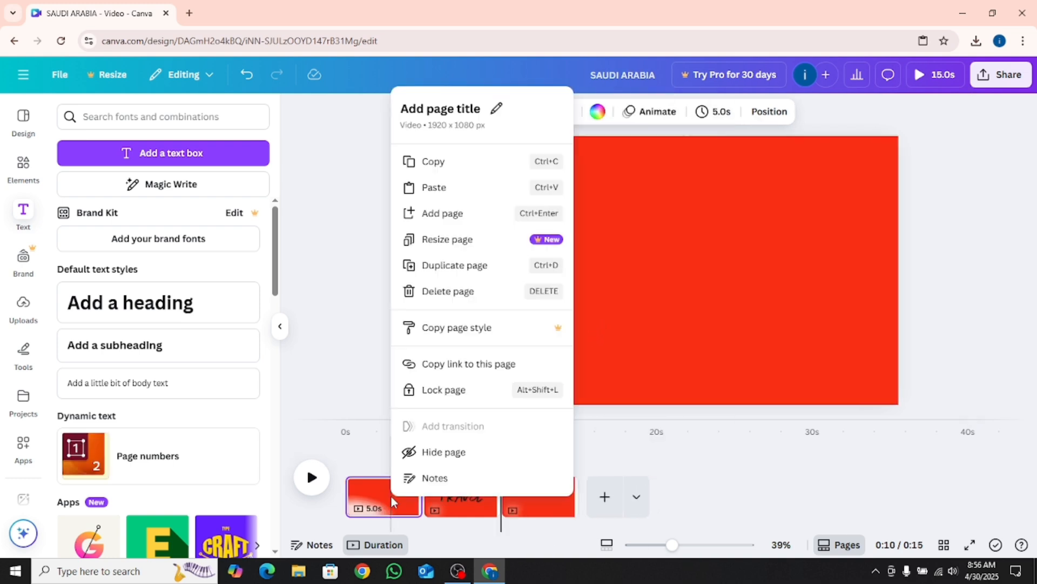
{"action": "left_click", "coordinate": [464, 292]}
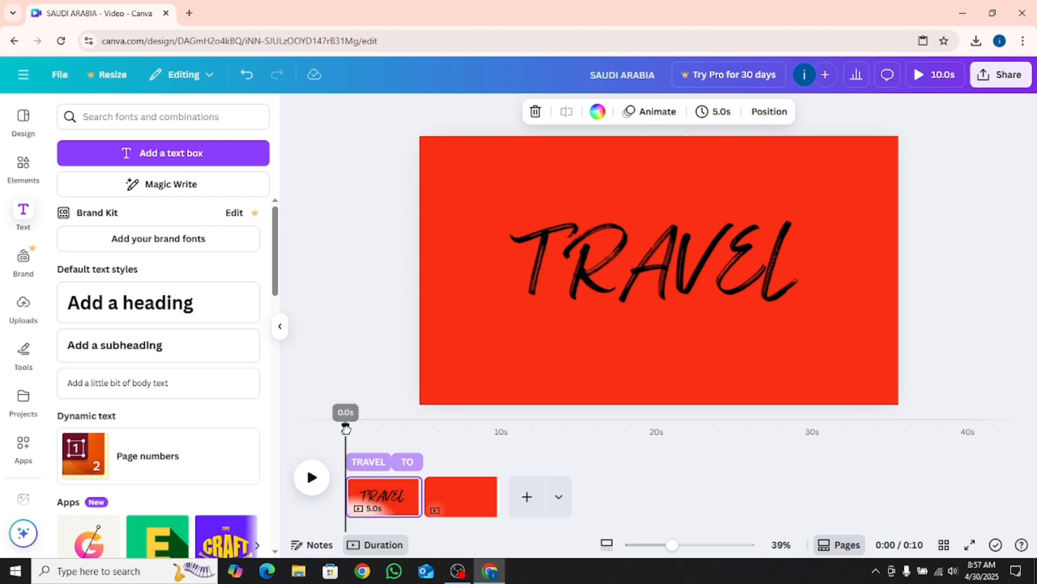
Try a Match & Move transition between the TRAVEL page and the second red page with a duration of 2.5 seconds
{"action": "left_click_drag", "start_coordinate": [346, 428], "coordinate": [428, 425]}
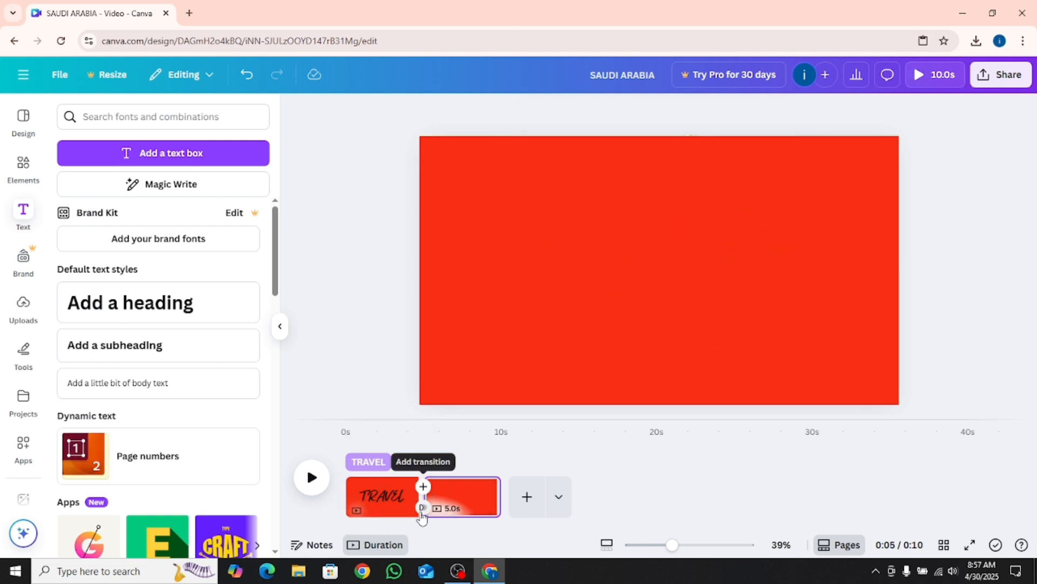
{"action": "left_click", "coordinate": [423, 507]}
{"action": "left_click", "coordinate": [100, 375]}
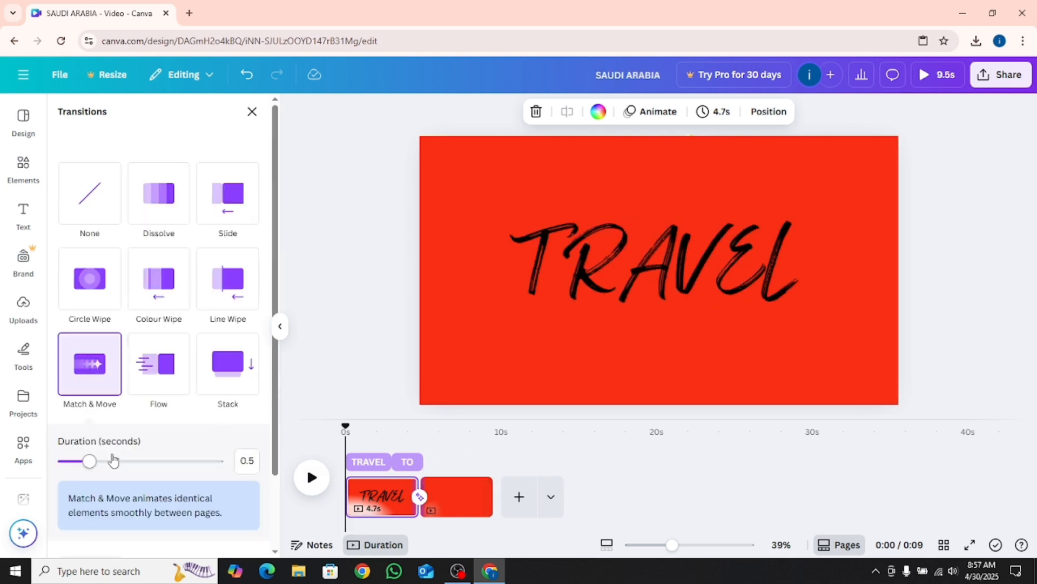
{"action": "left_click_drag", "start_coordinate": [124, 466], "coordinate": [221, 466]}
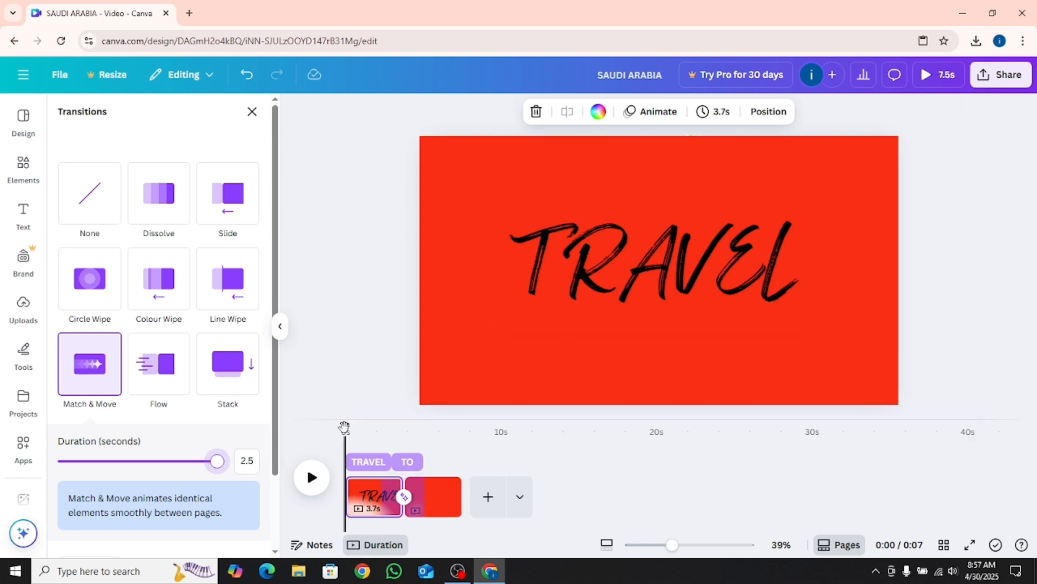
Move the grouped red cover on the second page completely off the right edge of the page to reveal the SAUDI ARABIA title
{"action": "left_click_drag", "start_coordinate": [348, 429], "coordinate": [410, 436]}
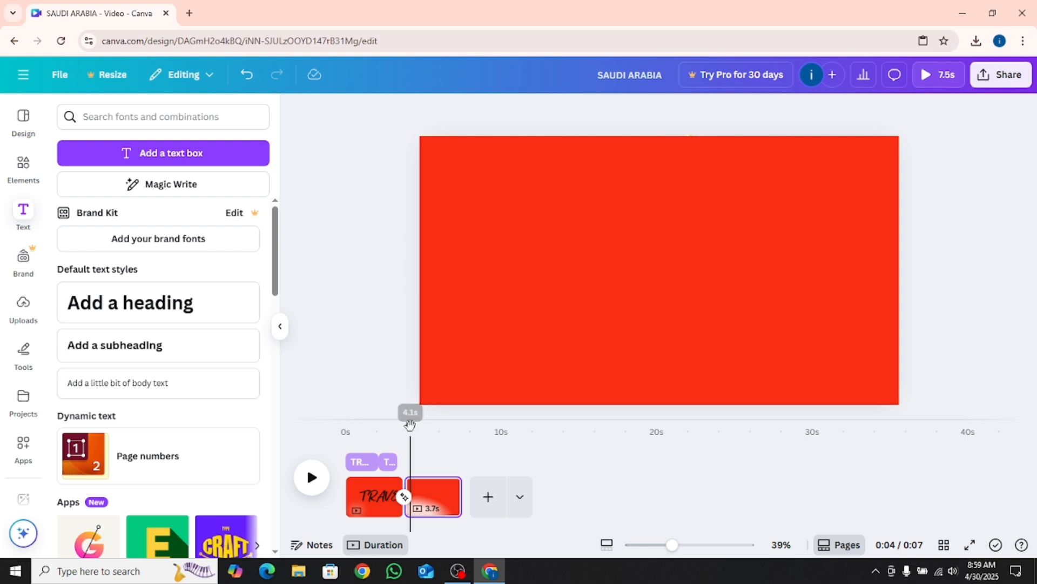
{"action": "left_click", "coordinate": [459, 280]}
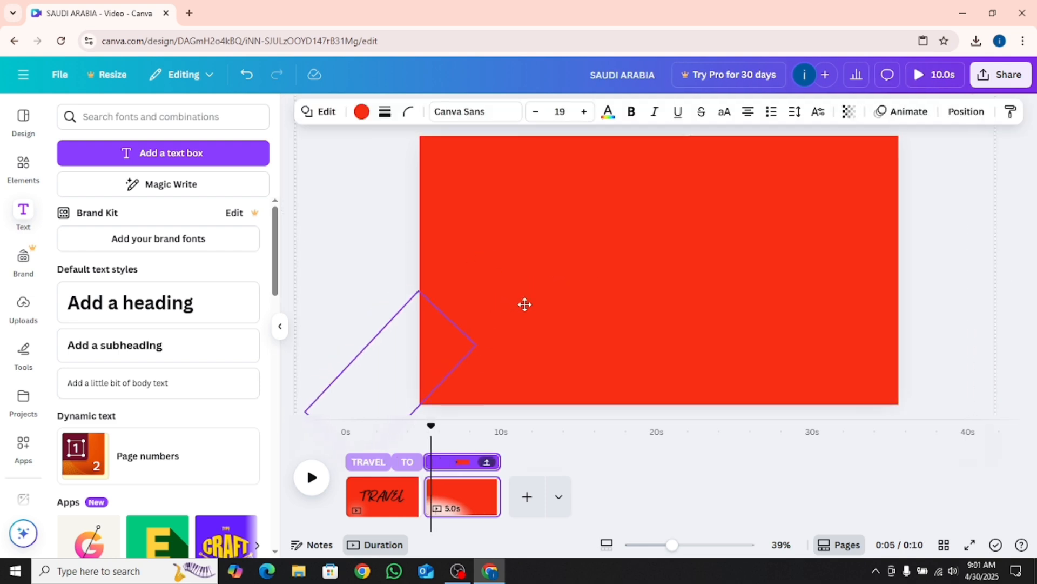
{"action": "left_click", "coordinate": [579, 303]}
{"action": "left_click_drag", "start_coordinate": [579, 303], "coordinate": [963, 310]}
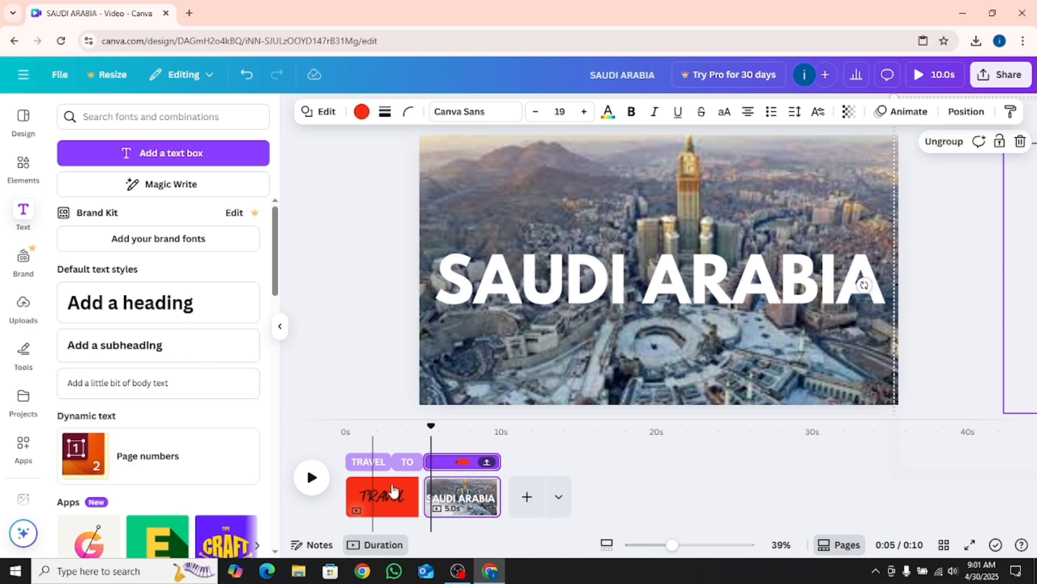
Add a Match & Move transition between the two pages, set its duration to 2.5 seconds and play the video
{"action": "left_click", "coordinate": [424, 506]}
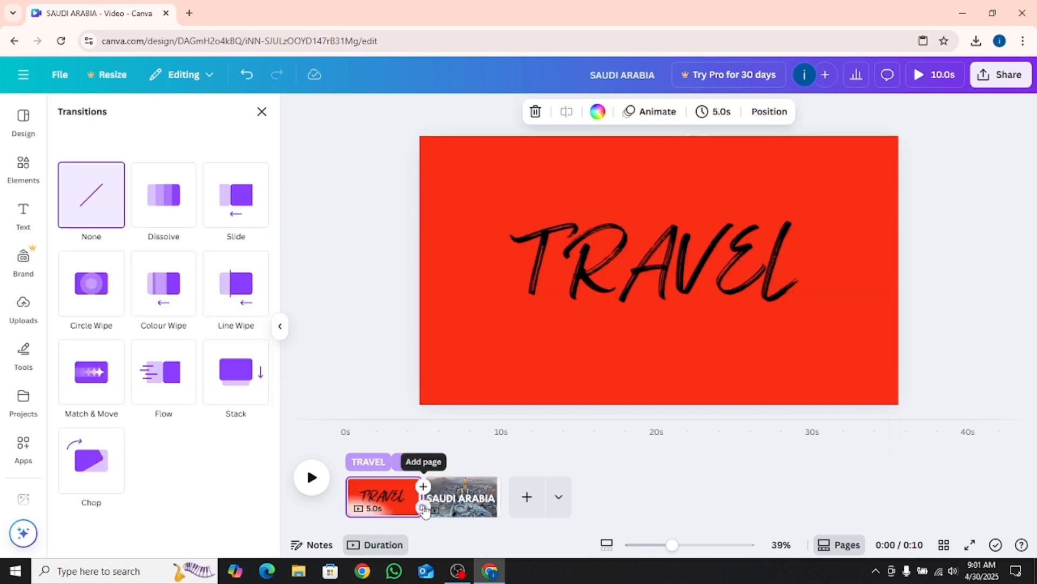
{"action": "left_click", "coordinate": [85, 381]}
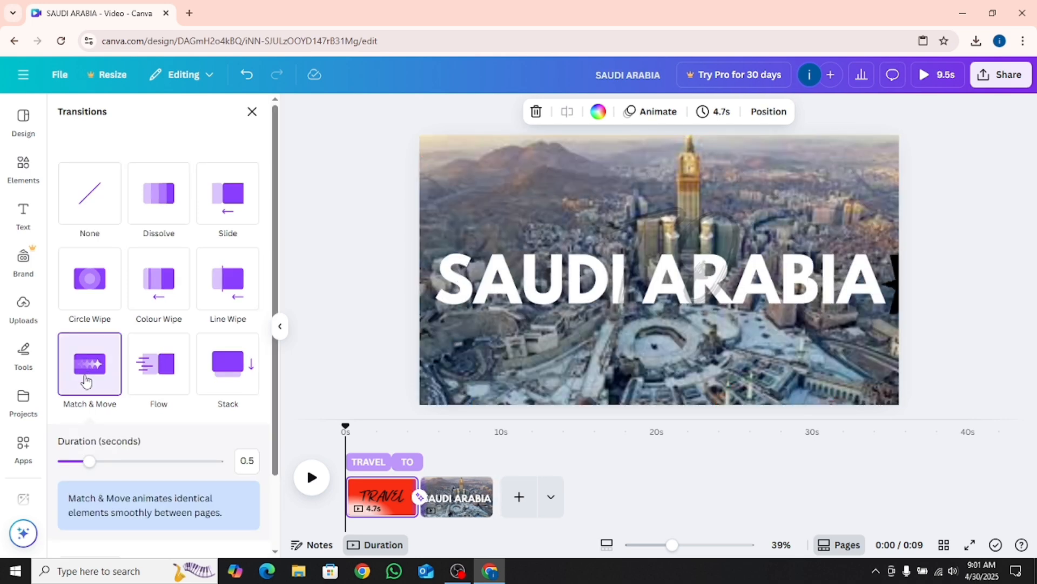
{"action": "left_click_drag", "start_coordinate": [89, 462], "coordinate": [249, 458]}
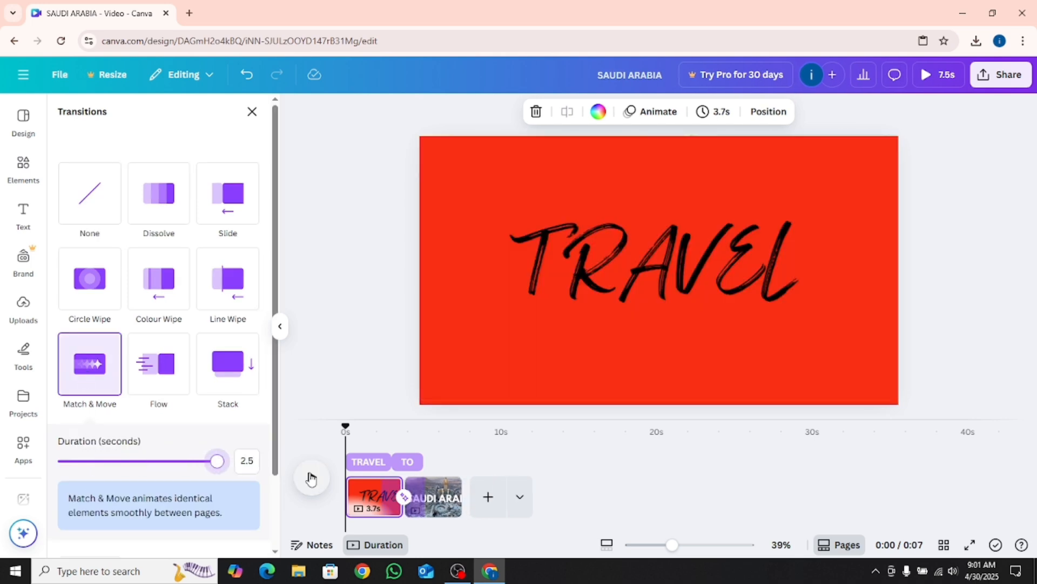
{"action": "left_click", "coordinate": [310, 479]}
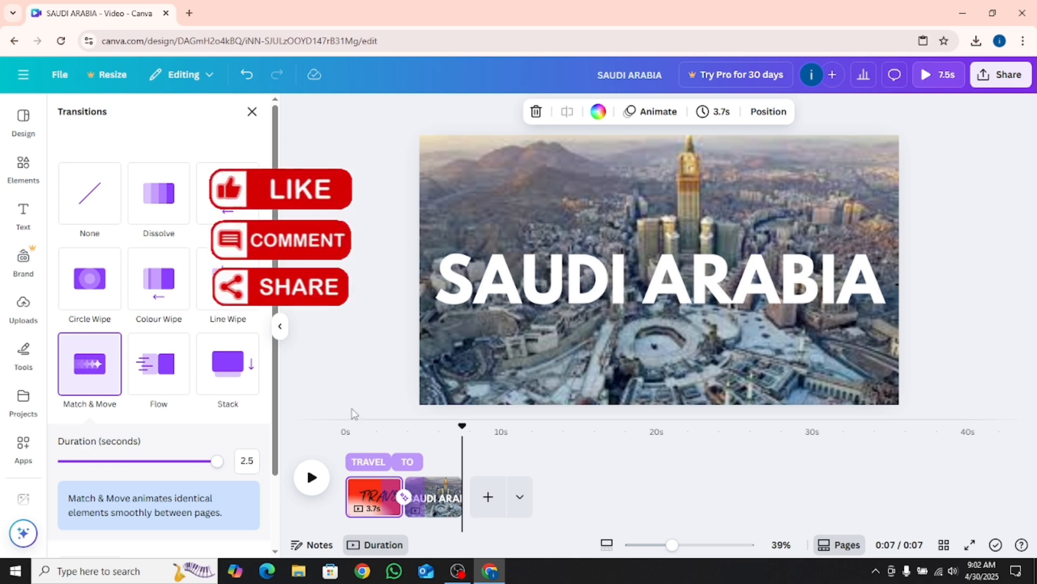
Shorten TRAVEL's timing to 2.4 seconds and extend TO's timing to start where TRAVEL ends
{"action": "left_click", "coordinate": [380, 460]}
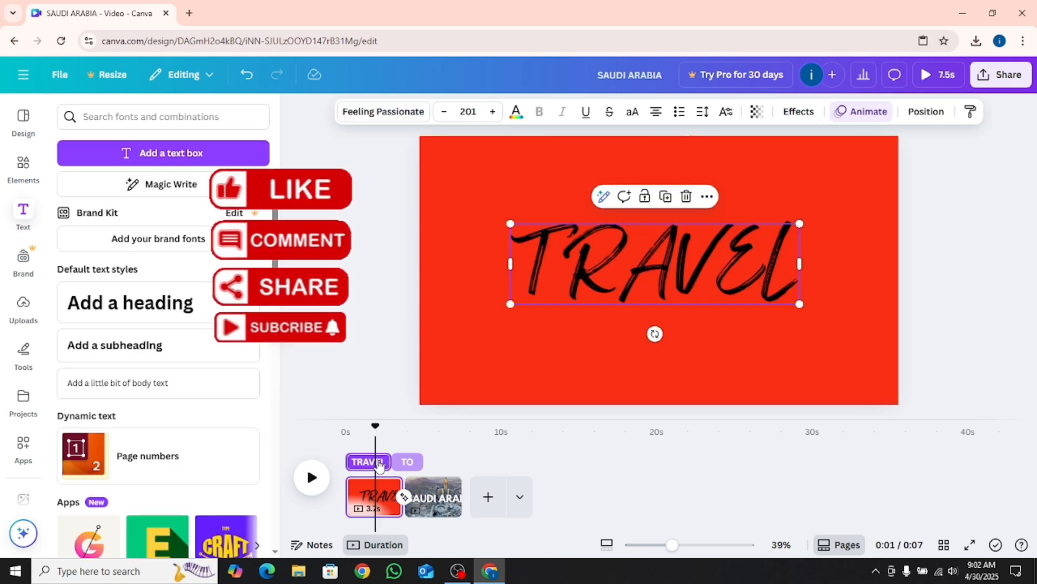
{"action": "left_click", "coordinate": [404, 496]}
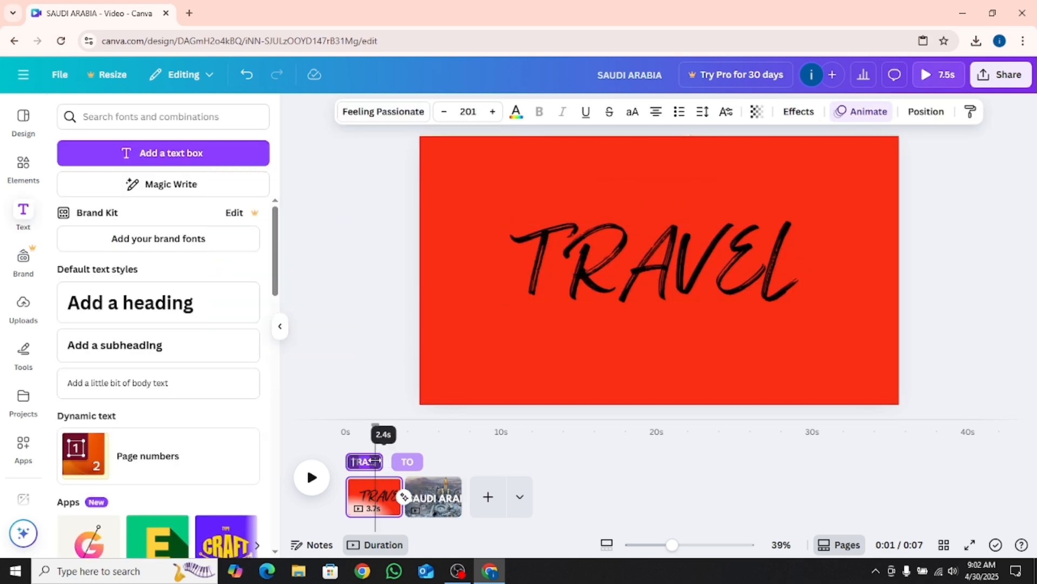
Download pages 1–2 of the design as an MP4 video at 1080p (HD) quality
{"action": "left_click", "coordinate": [983, 76]}
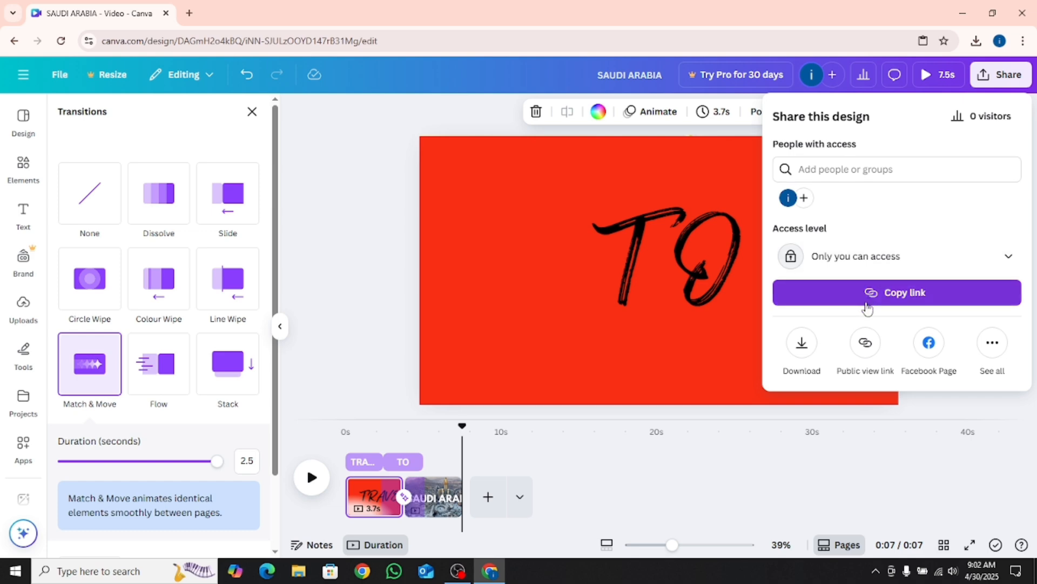
{"action": "left_click", "coordinate": [805, 351]}
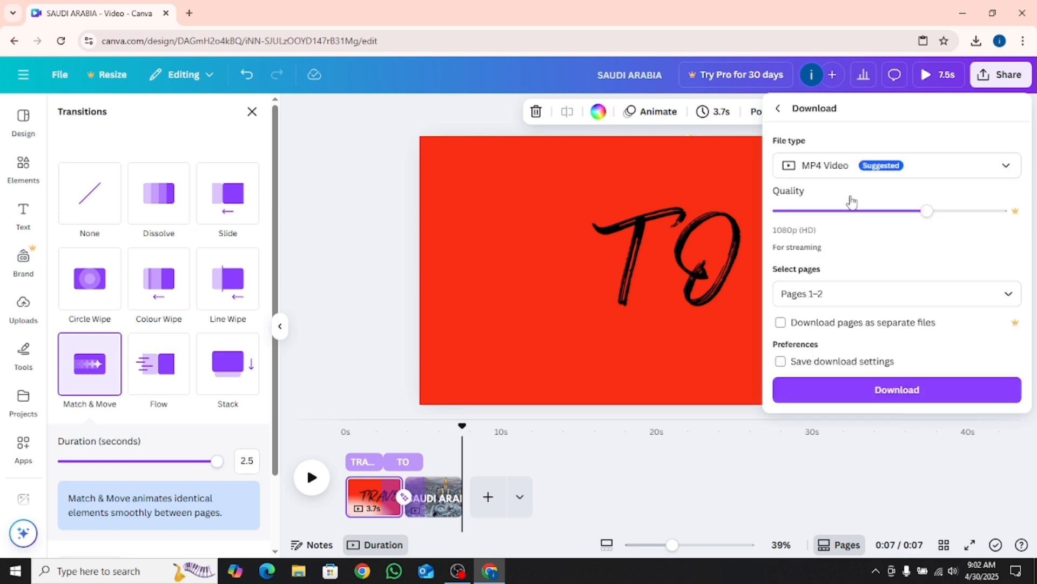
{"action": "left_click", "coordinate": [817, 392]}
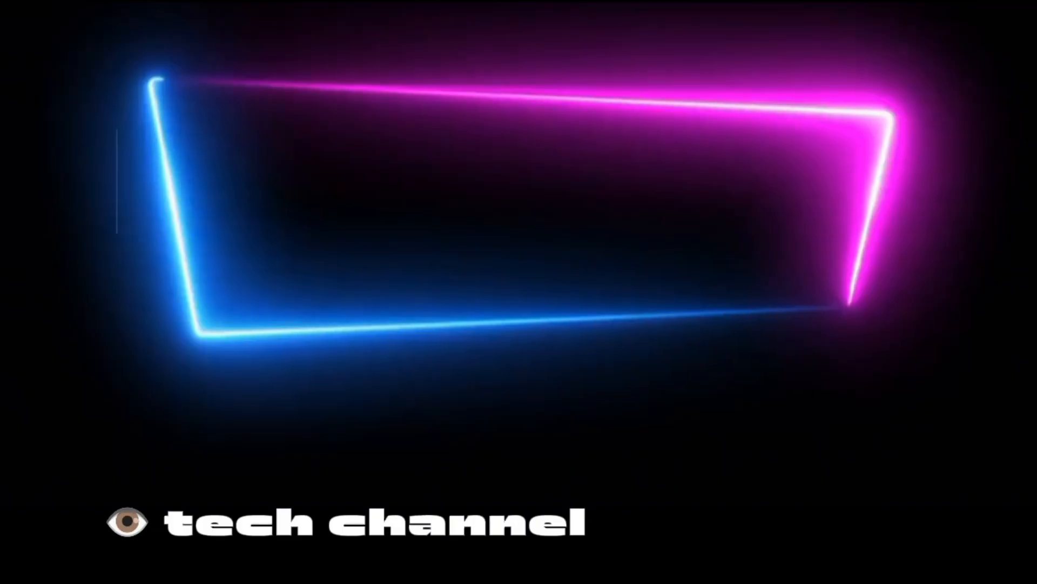